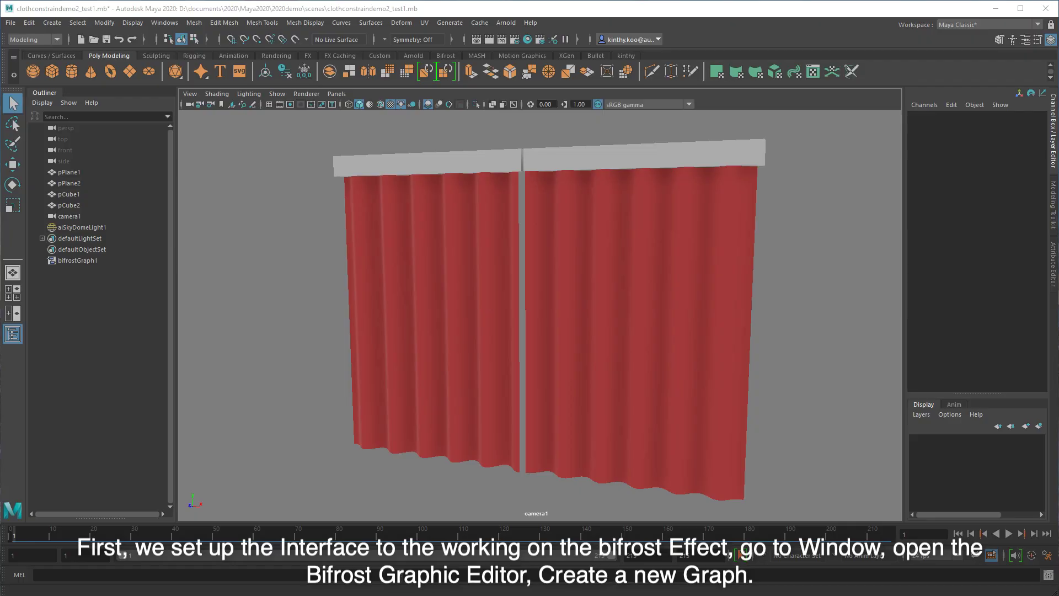
# - Create a new Bifrost graph, bifrostGraph2, and spread its input and output nodes apart
pyautogui.click(166, 23)
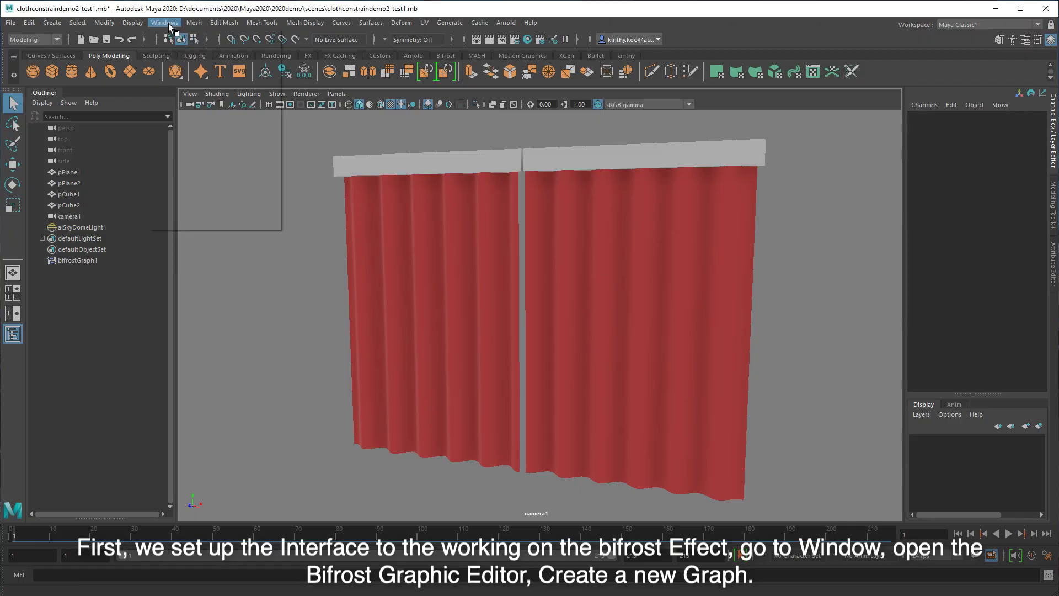
pyautogui.click(201, 177)
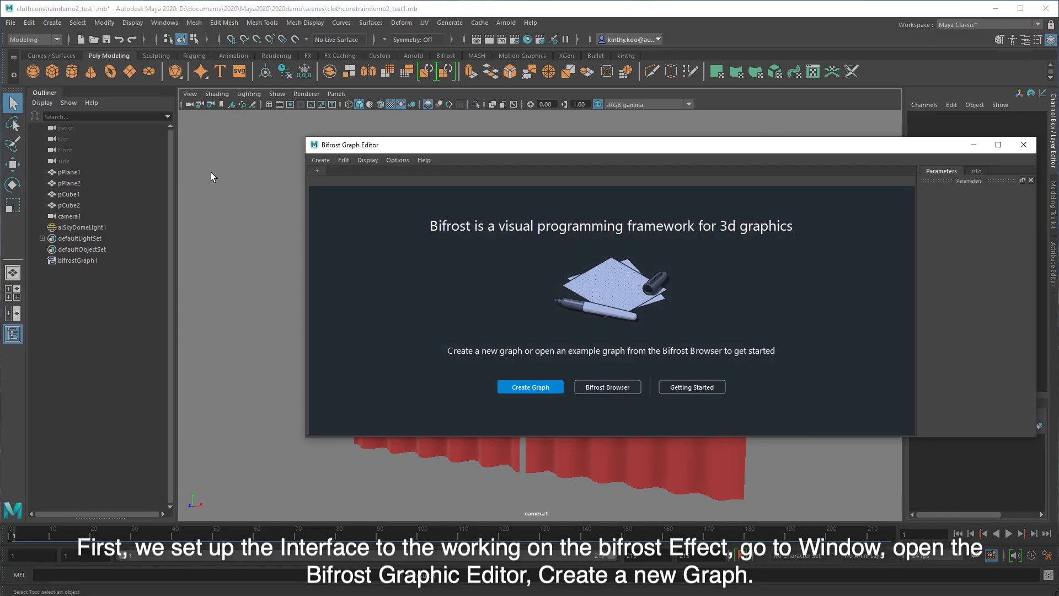
pyautogui.click(319, 160)
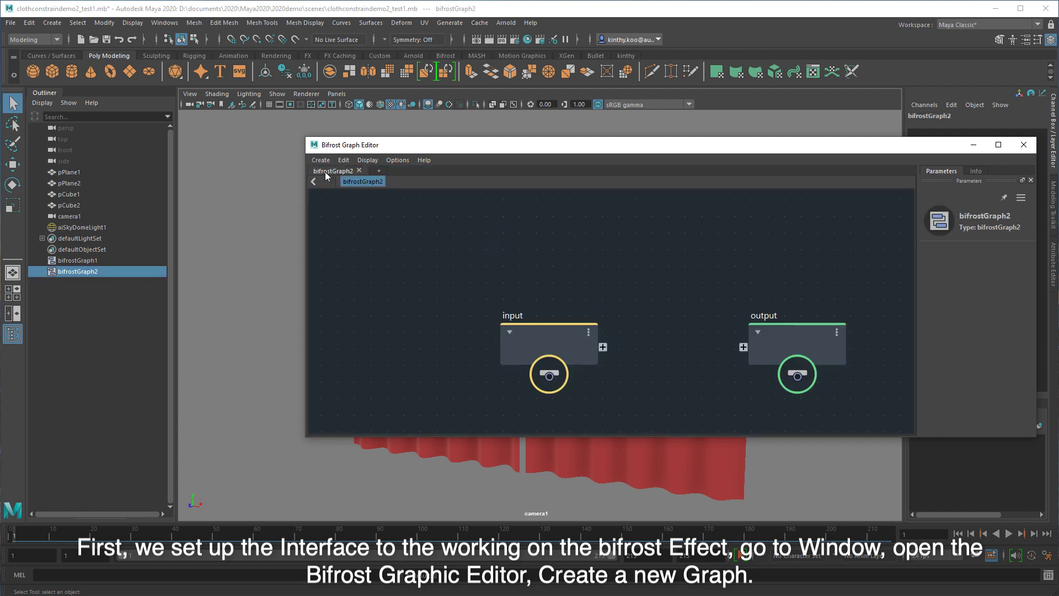
pyautogui.scroll(-3, 557, 250)
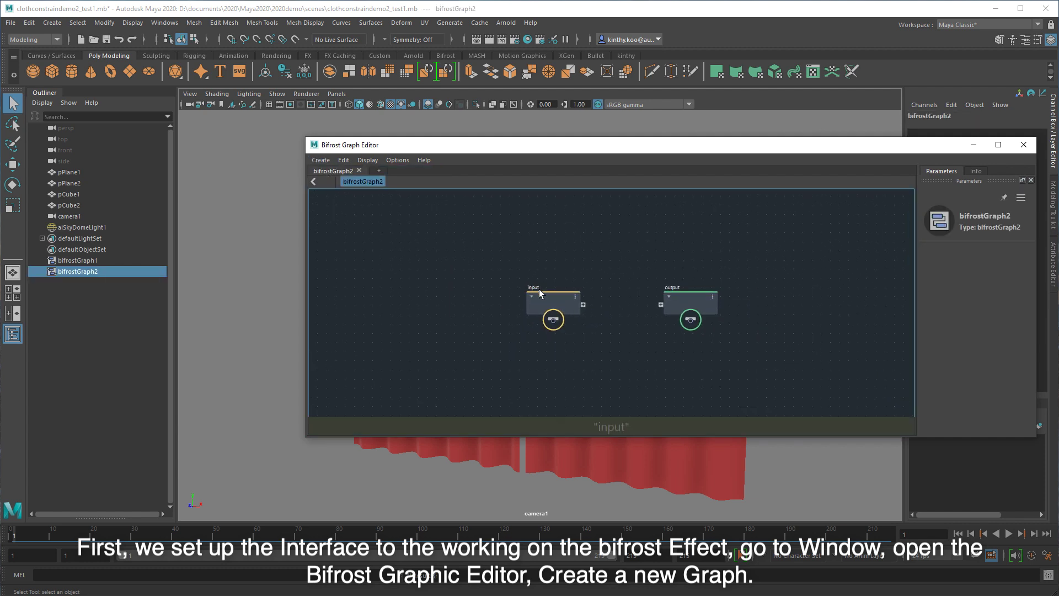
pyautogui.moveTo(539, 289); pyautogui.dragTo(439, 294)
pyautogui.moveTo(691, 293); pyautogui.dragTo(807, 299)
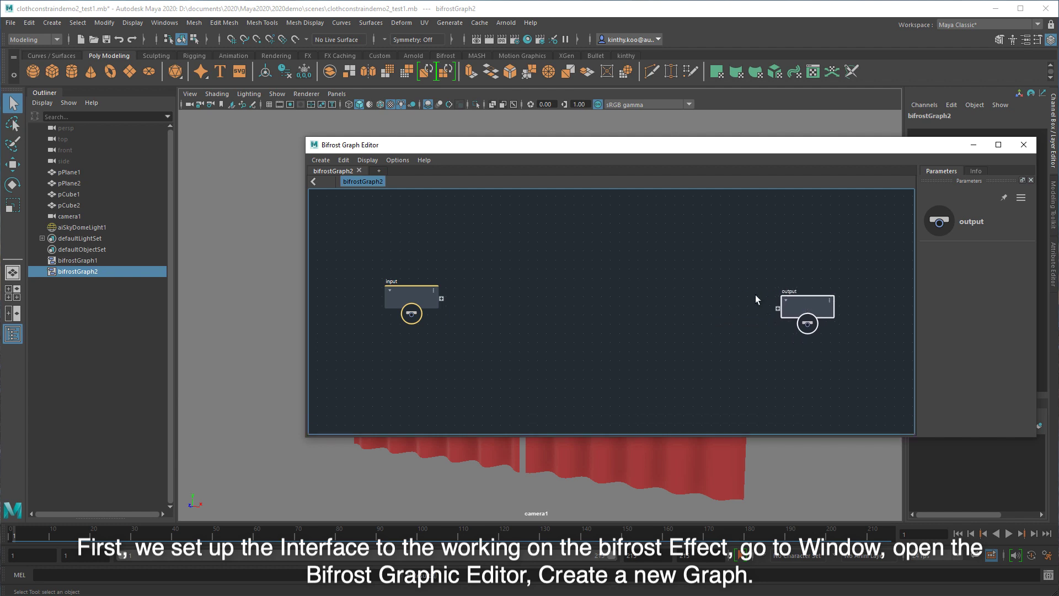
# - Dock the graph editor right of the viewport, collapse the Channel Box, and reframe both curtains
pyautogui.moveTo(390, 147)
pyautogui.mouseDown()
pyautogui.moveTo(905, 198)
pyautogui.moveTo(892, 198)
pyautogui.mouseUp()
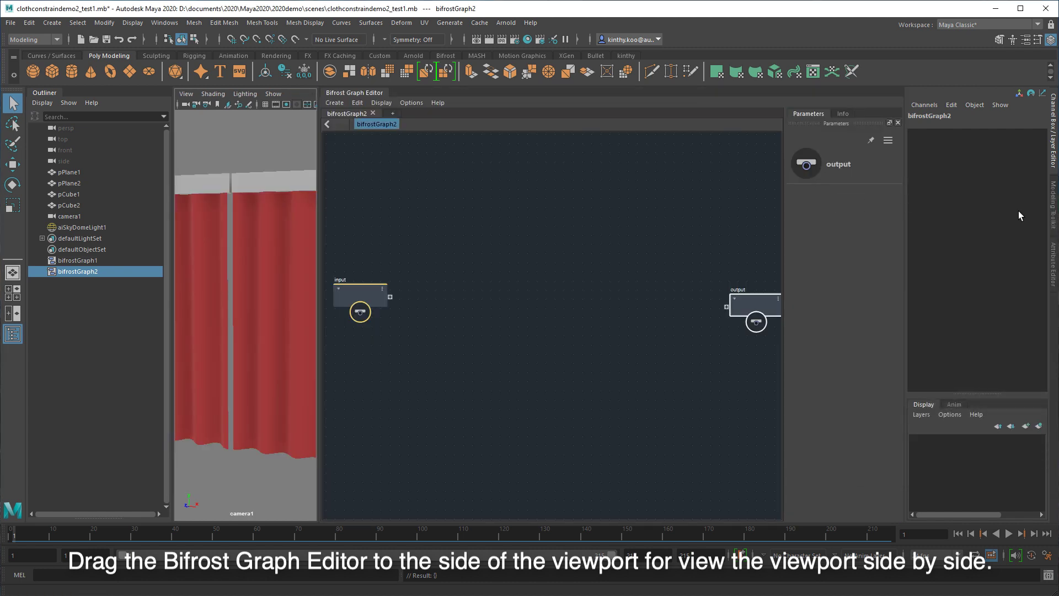
pyautogui.click(1054, 163)
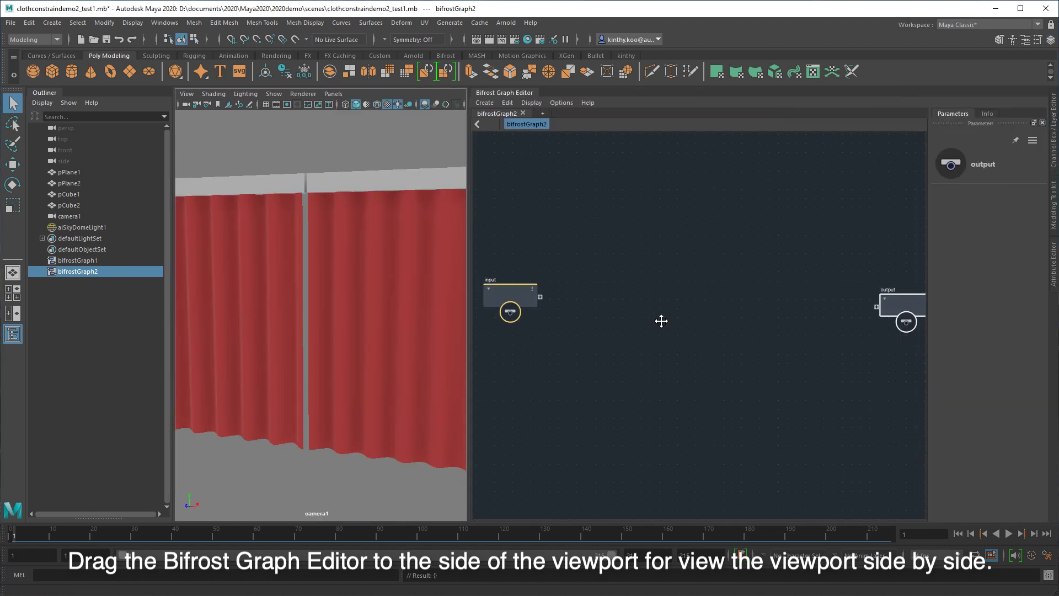
pyautogui.moveTo(661, 320); pyautogui.dragTo(687, 333, button='middle')
pyautogui.keyDown('alt'); pyautogui.moveTo(405, 324); pyautogui.dragTo(315, 338, button='right'); pyautogui.keyUp('alt')
# - Bring the curtain planes pPlane1 and pPlane2 into bifrostGraph2 as geometry nodes
pyautogui.click(69, 172)
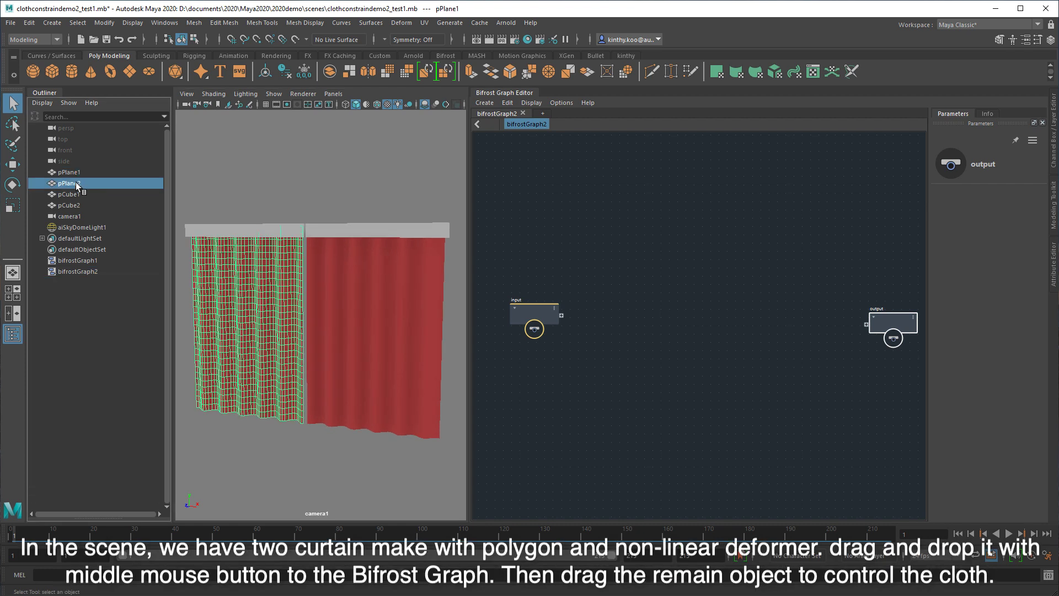
pyautogui.click(70, 174)
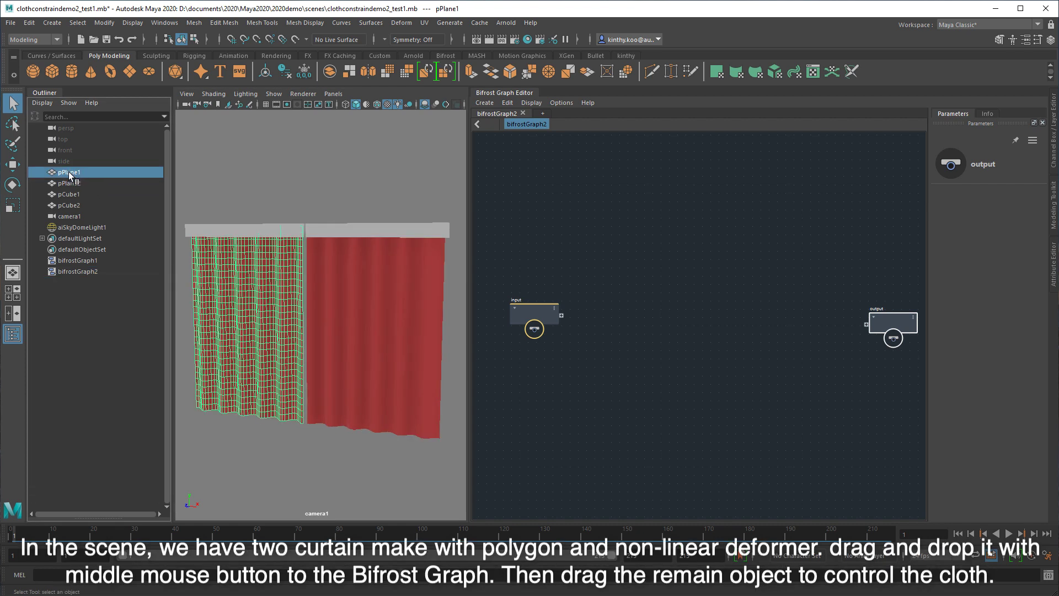
pyautogui.moveTo(70, 176); pyautogui.dragTo(596, 277, button='middle')
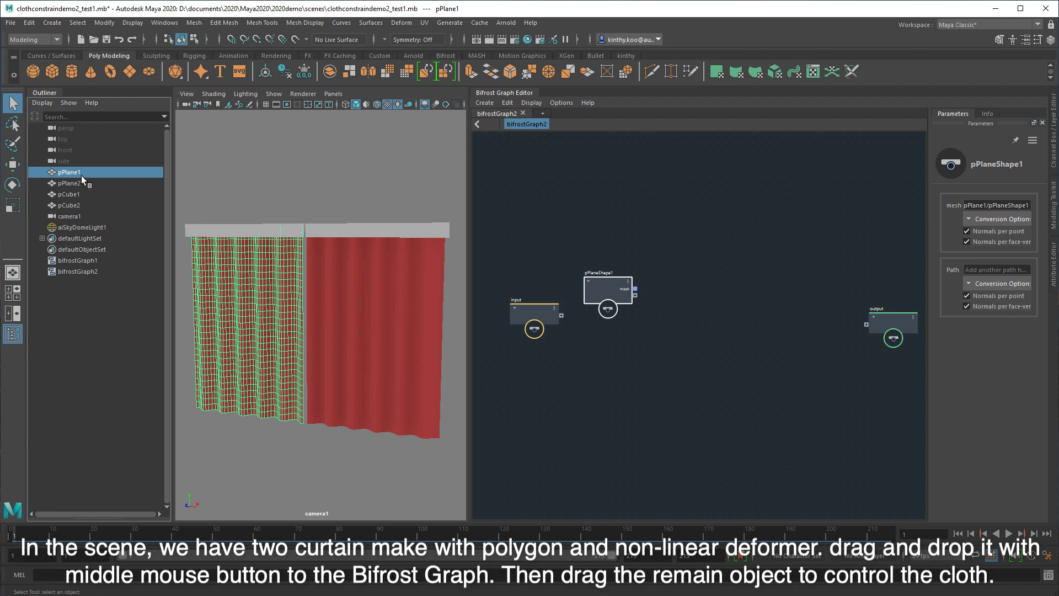
pyautogui.moveTo(77, 182); pyautogui.dragTo(602, 336, button='middle')
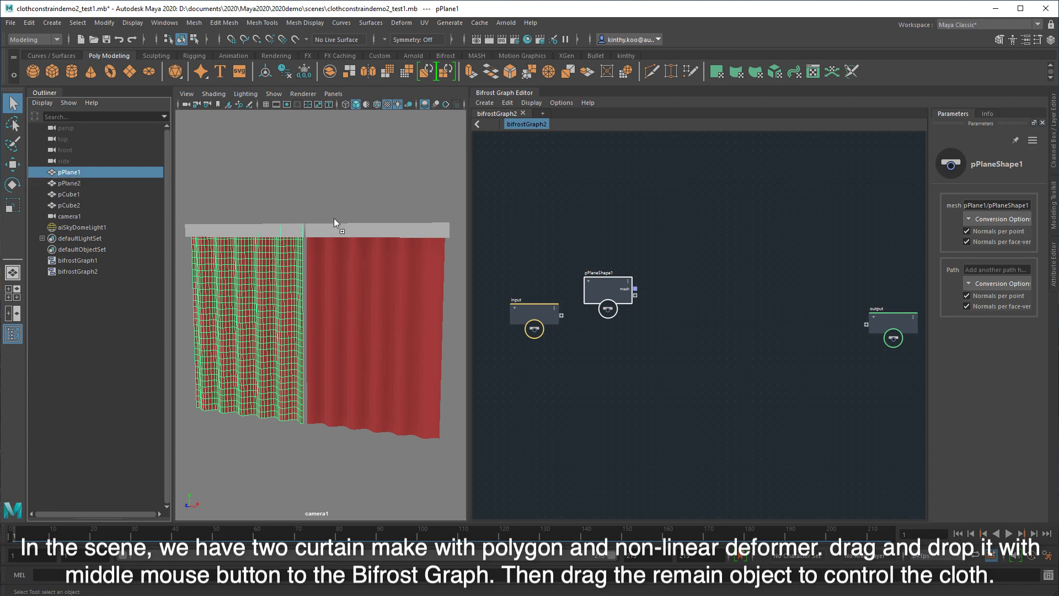
# - Add the rod cubes to the graph as geometry nodes, starting with pCube1
pyautogui.click(72, 195)
pyautogui.click(70, 205)
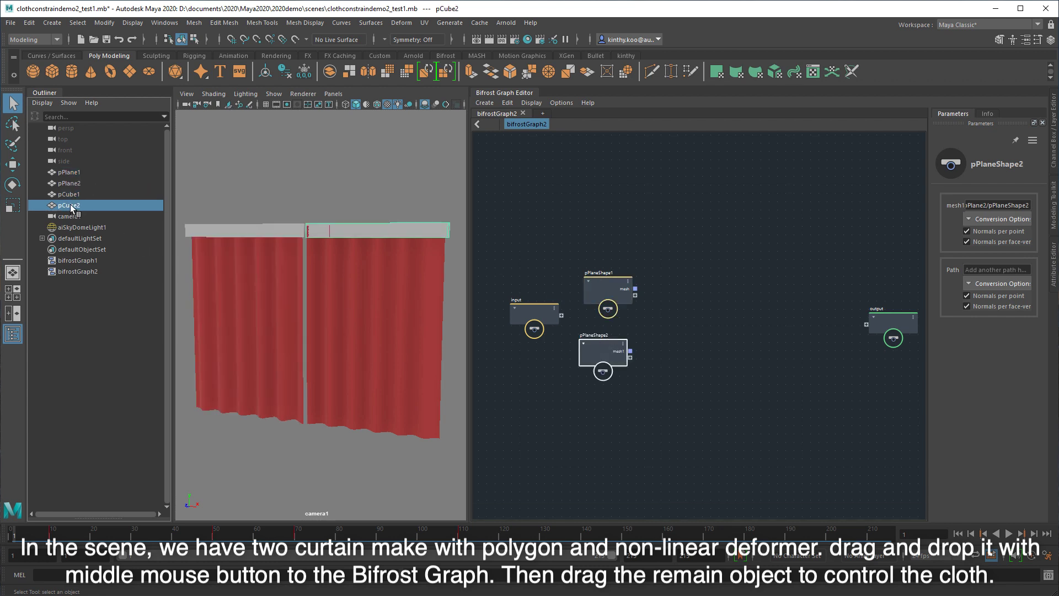
pyautogui.click(71, 195)
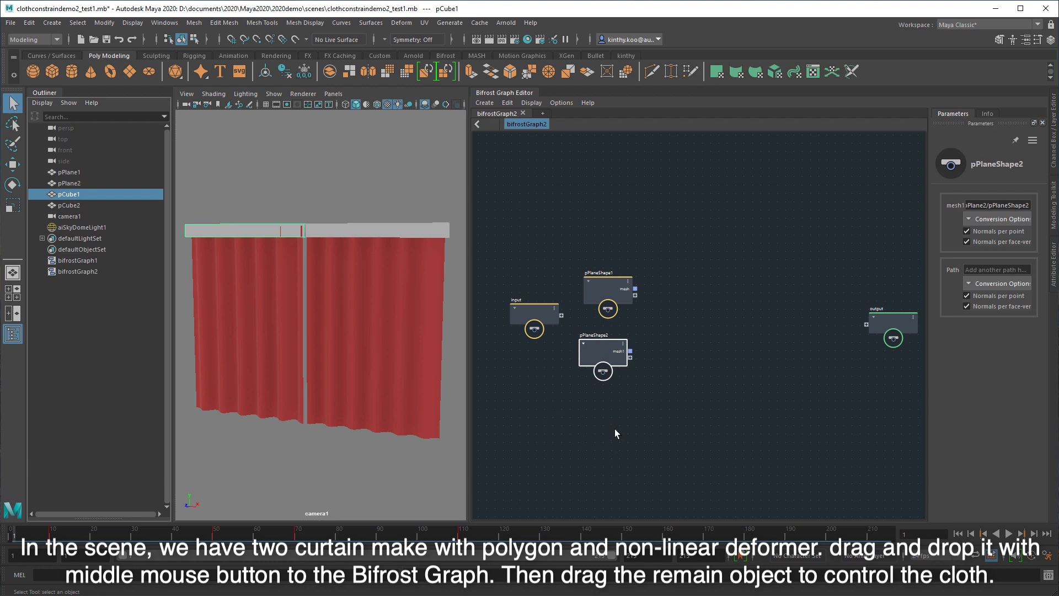
pyautogui.moveTo(69, 194)
pyautogui.mouseDown(button='middle')
pyautogui.moveTo(616, 430)
pyautogui.moveTo(510, 353)
pyautogui.mouseUp(button='middle')
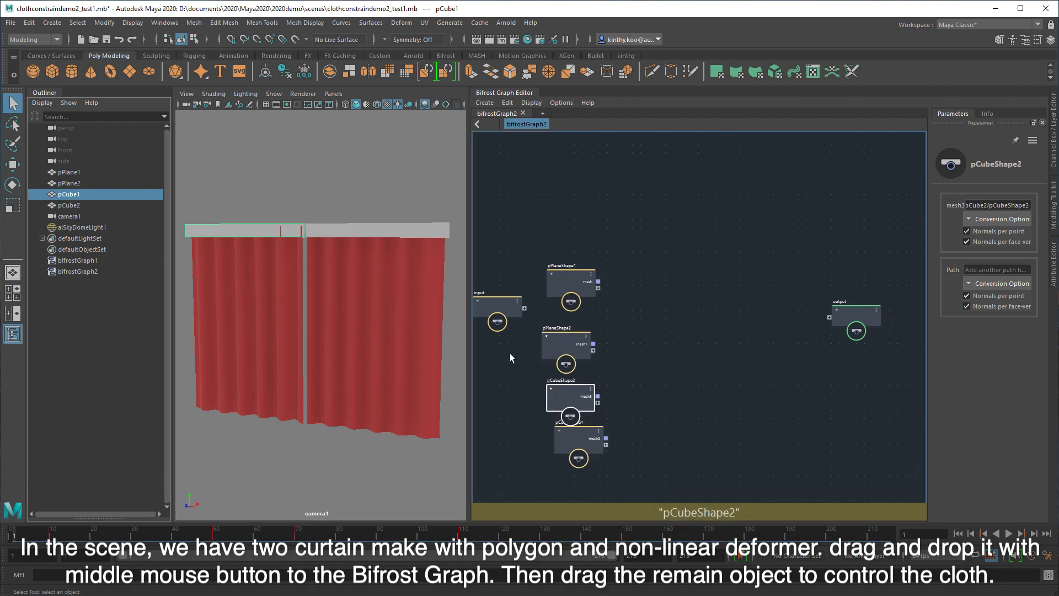
pyautogui.scroll(3, 599, 409)
# - Group the plane nodes and add a make_mpm_cloth node beside them
pyautogui.click(680, 268)
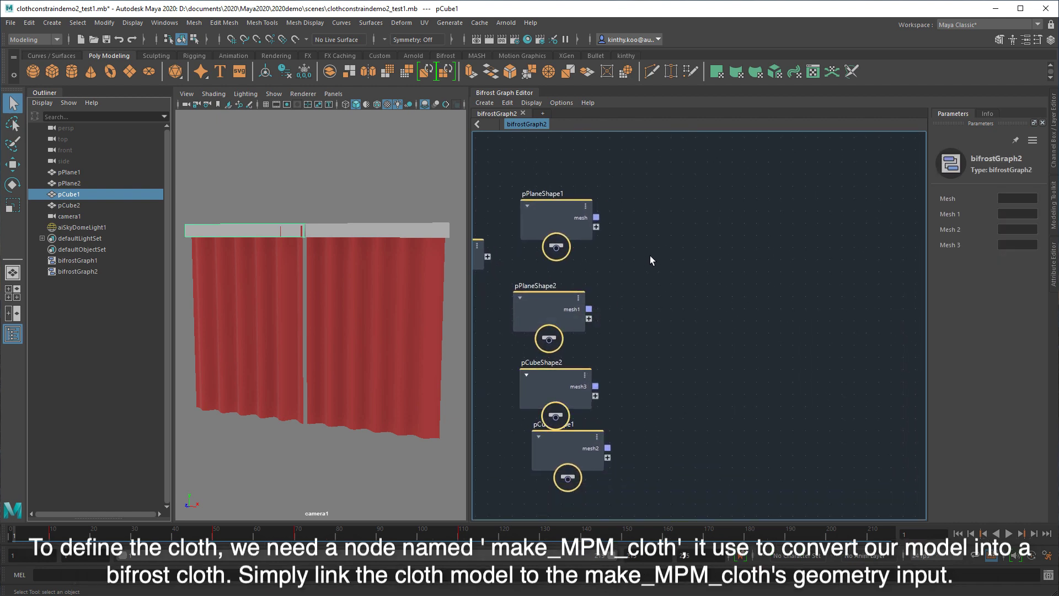
pyautogui.moveTo(552, 314); pyautogui.dragTo(565, 298)
pyautogui.click(649, 230)
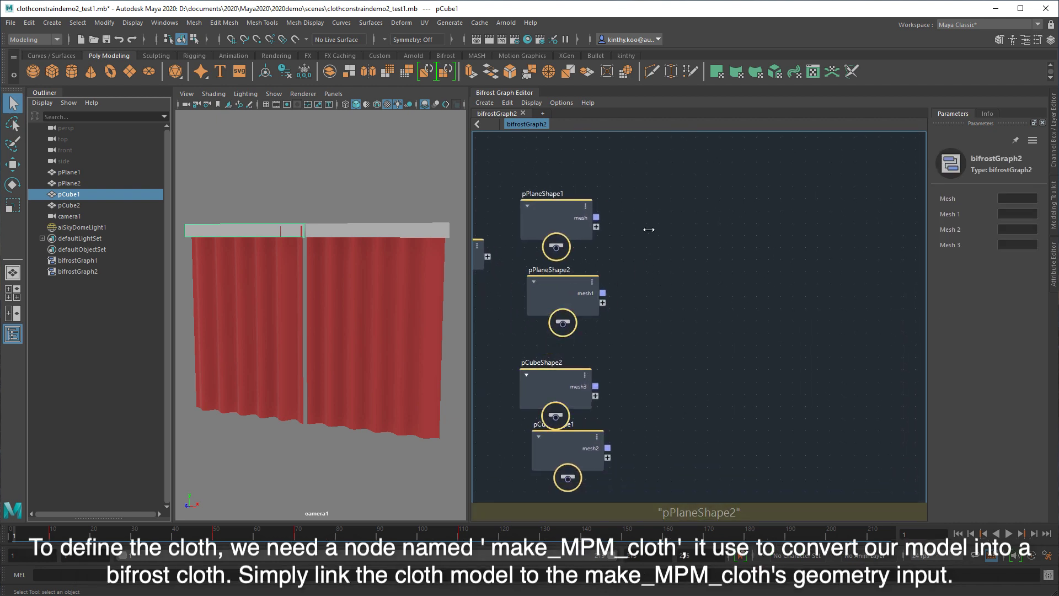
pyautogui.press('Tab')
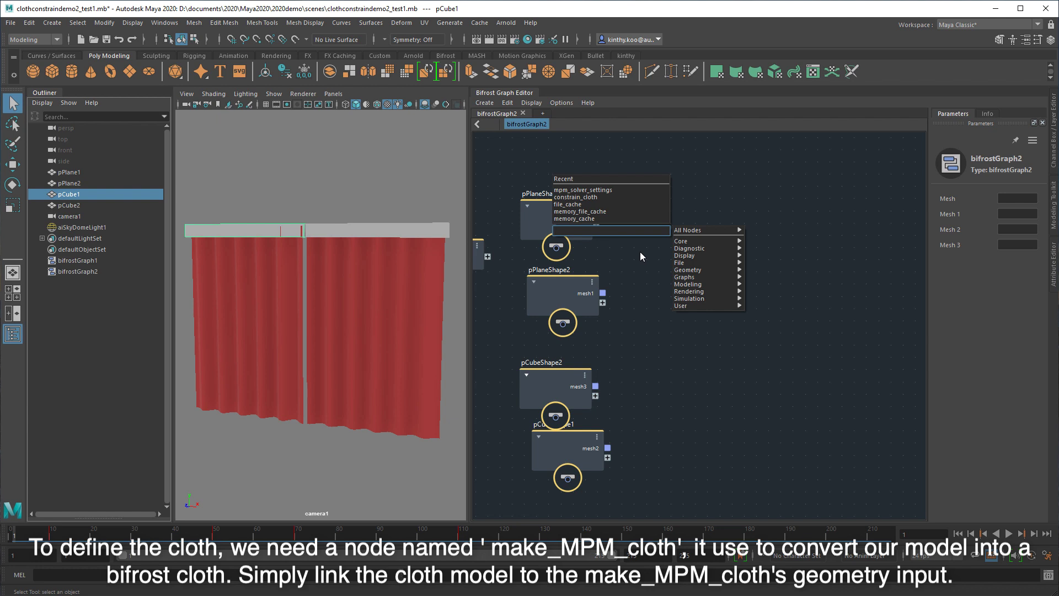
pyautogui.write('mpm')
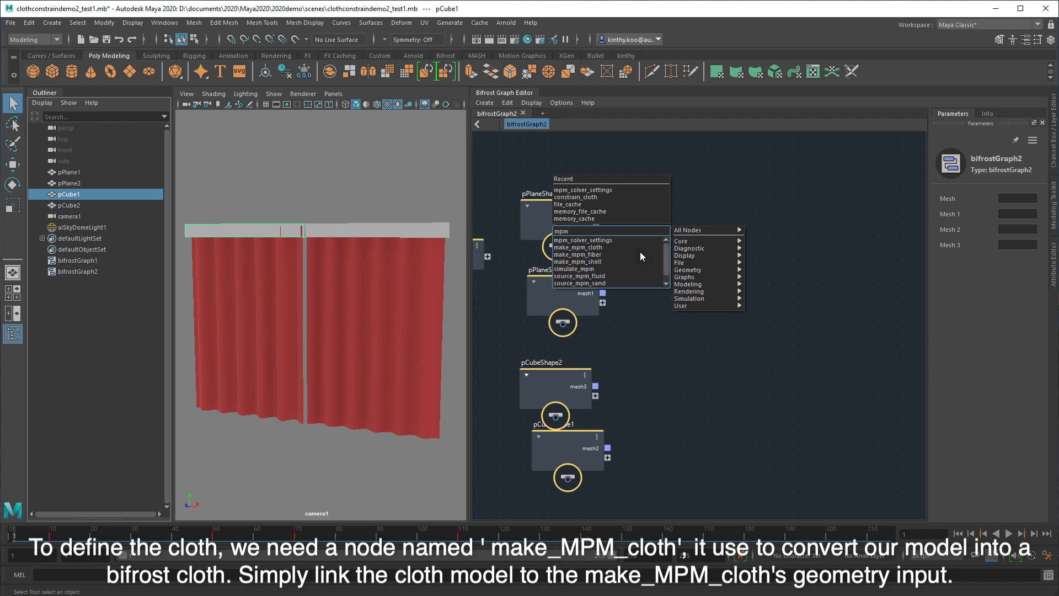
pyautogui.click(597, 247)
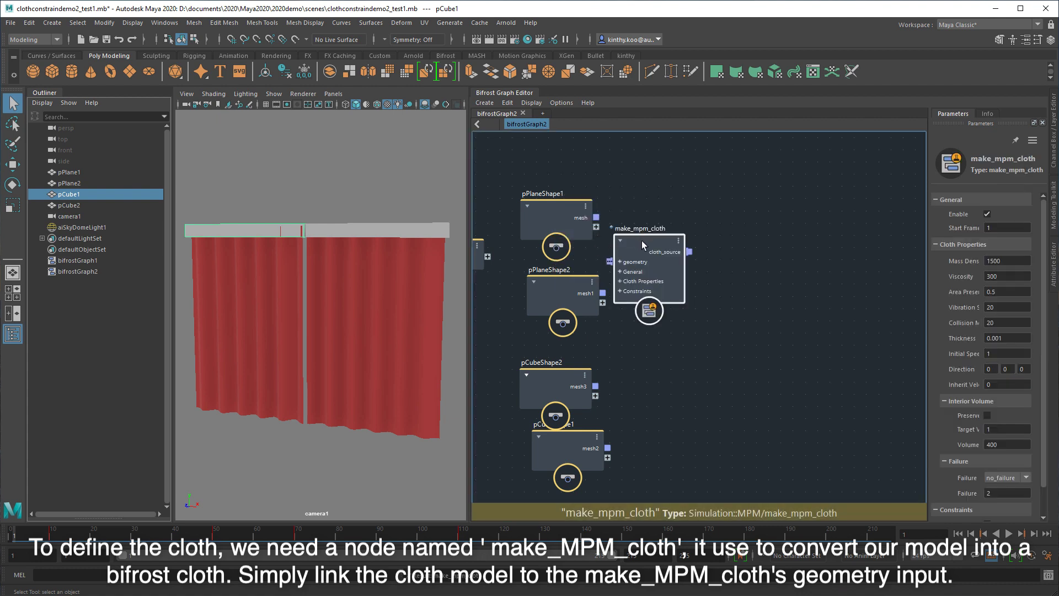
pyautogui.moveTo(641, 240); pyautogui.dragTo(662, 216)
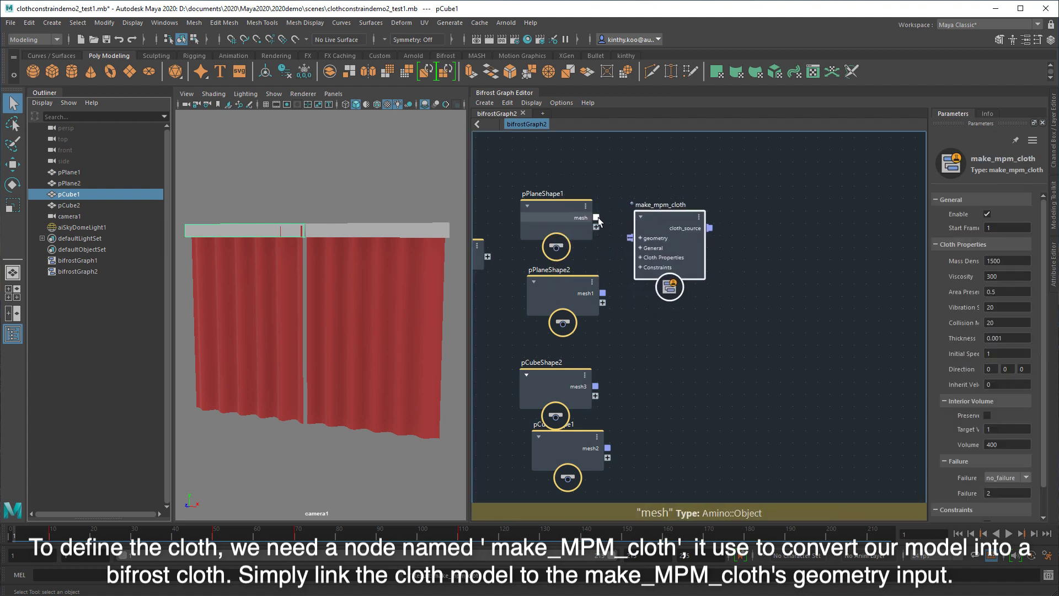
# - Wire the pPlaneShape1 and pPlaneShape2 meshes into make_mpm_cloth's geometry input
pyautogui.moveTo(596, 218); pyautogui.dragTo(630, 238)
pyautogui.moveTo(603, 293); pyautogui.dragTo(634, 236)
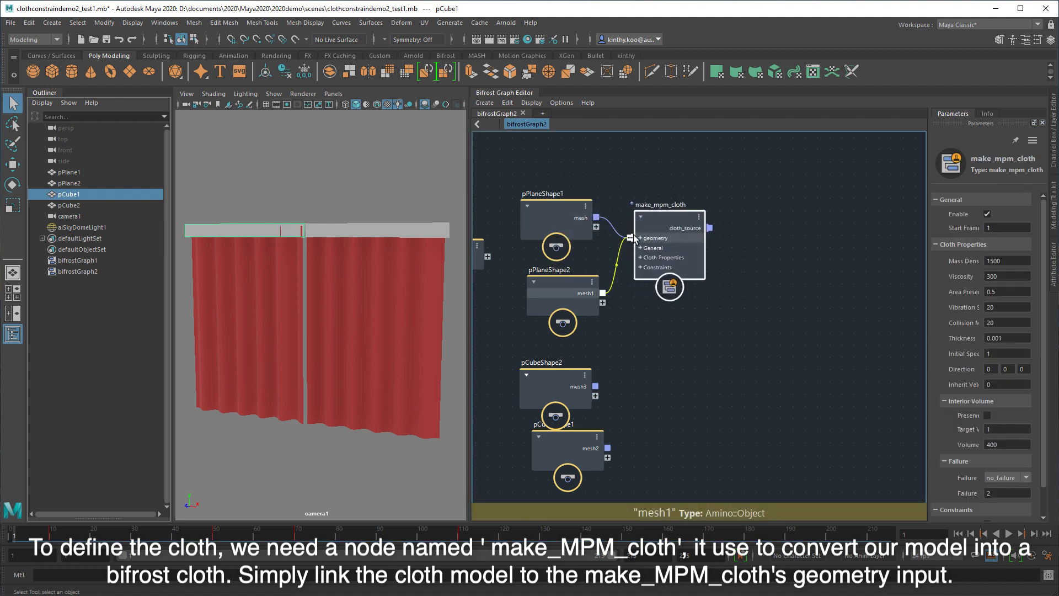
pyautogui.moveTo(775, 280); pyautogui.dragTo(746, 279, button='middle')
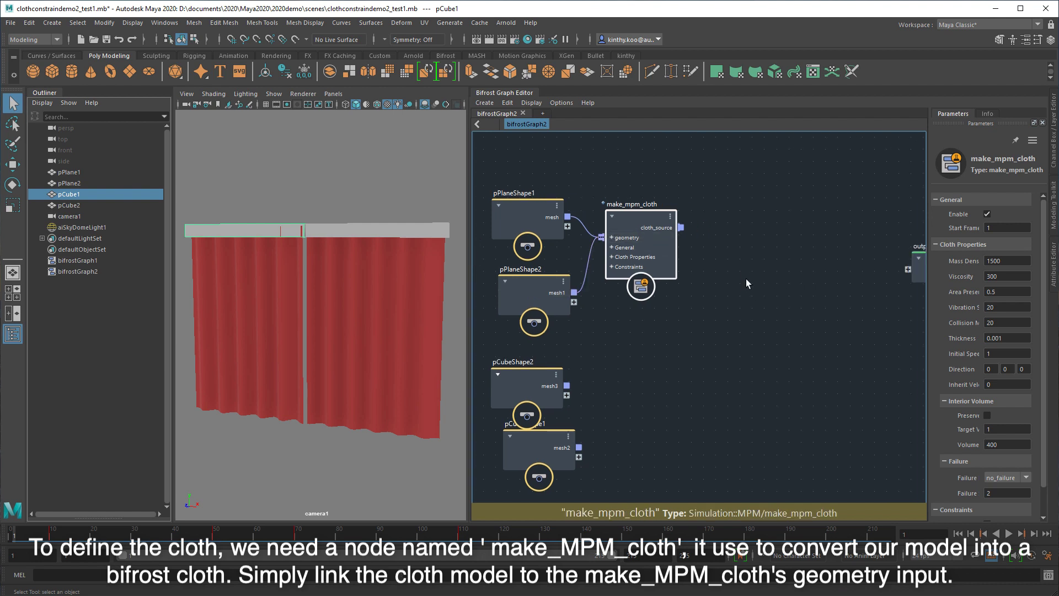
pyautogui.click(739, 254)
pyautogui.press('Tab')
# - Add a simulate_mpm node fed by make_mpm_cloth's cloth_source in its sources input
pyautogui.write('s')
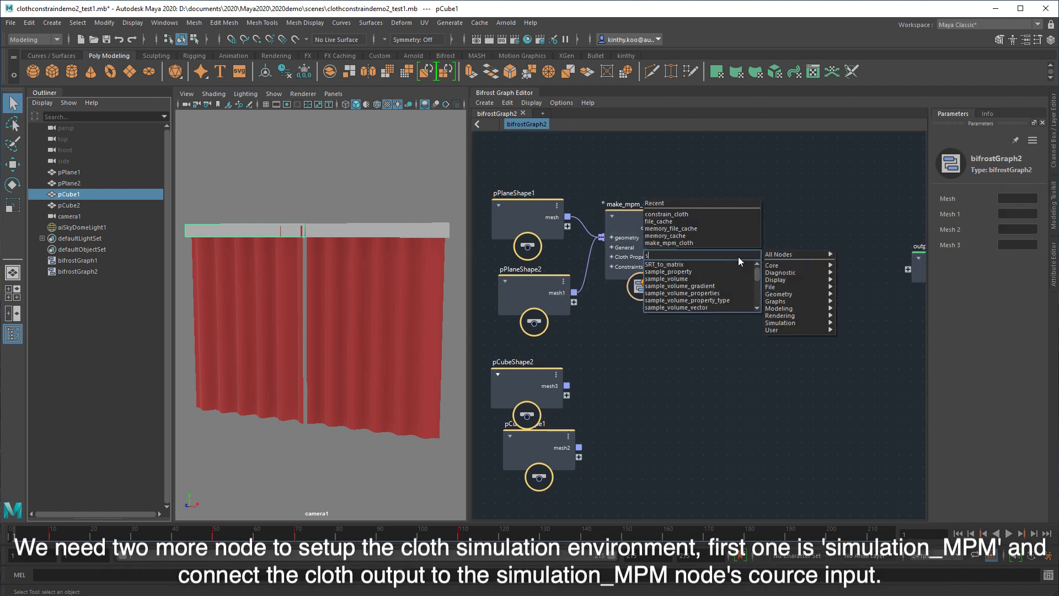
pyautogui.write('imula')
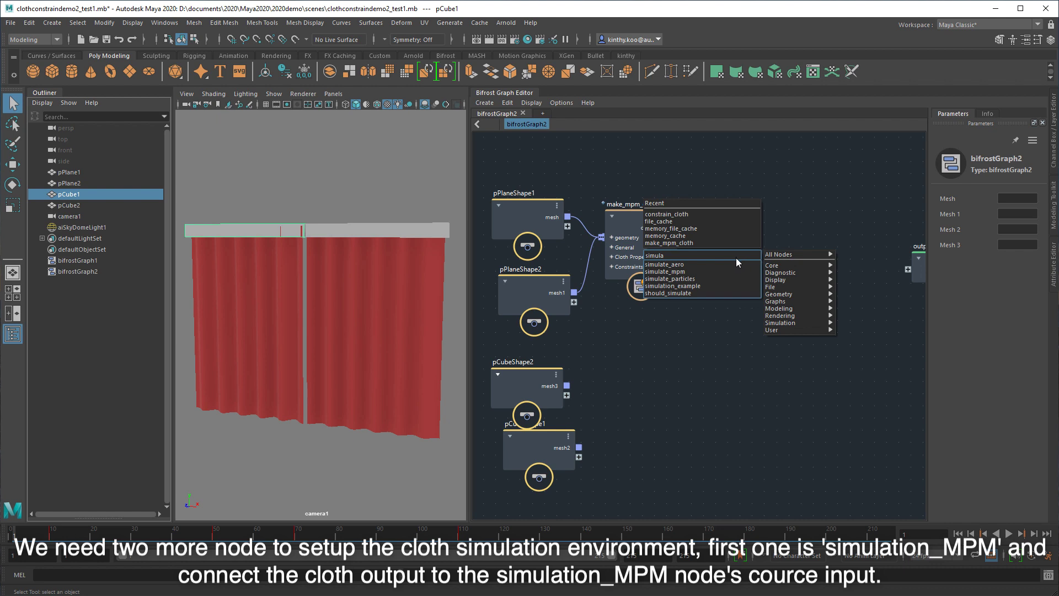
pyautogui.click(713, 269)
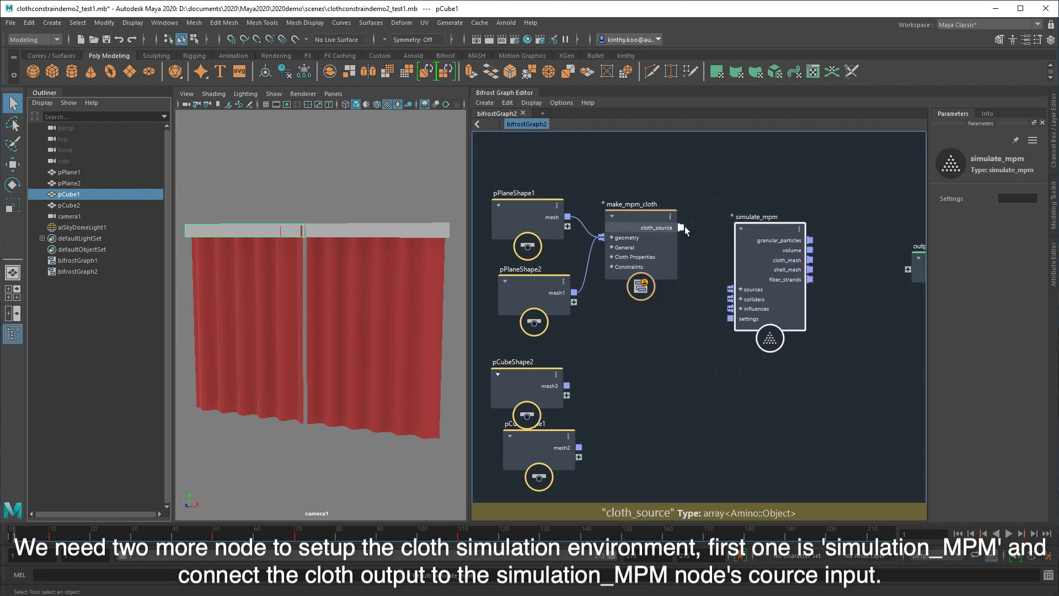
pyautogui.moveTo(682, 228); pyautogui.dragTo(729, 289)
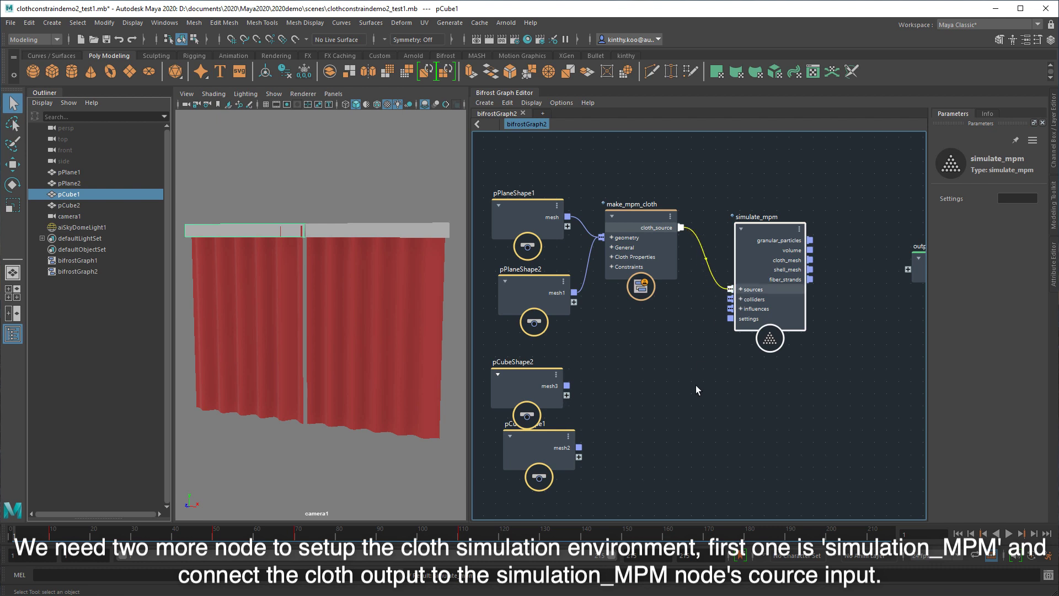
pyautogui.click(674, 387)
# - Add an mpm_solver_settings node and place it next to simulate_mpm
pyautogui.press('Tab')
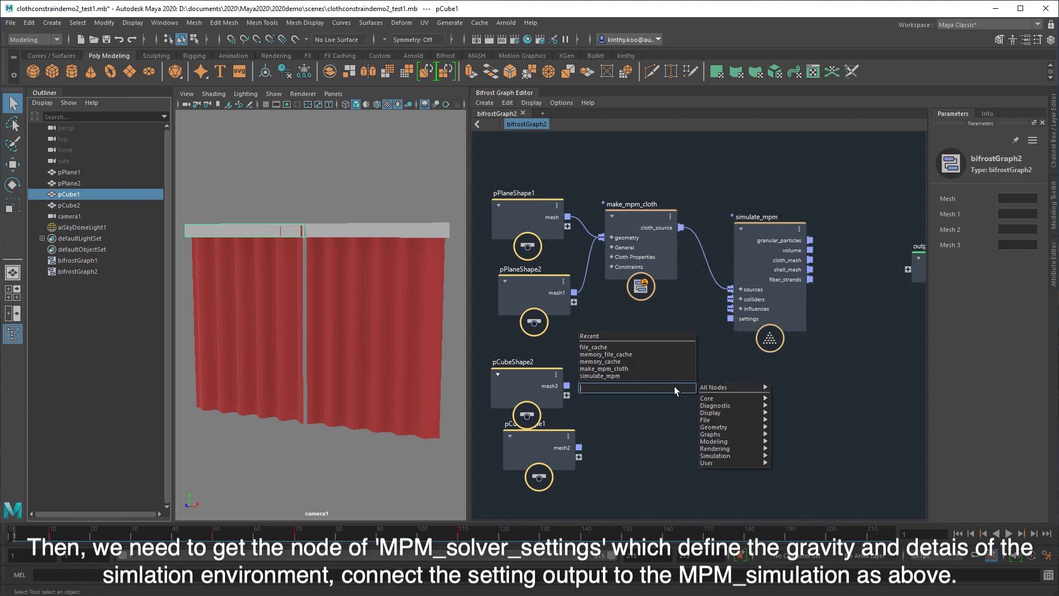
pyautogui.write('mpm')
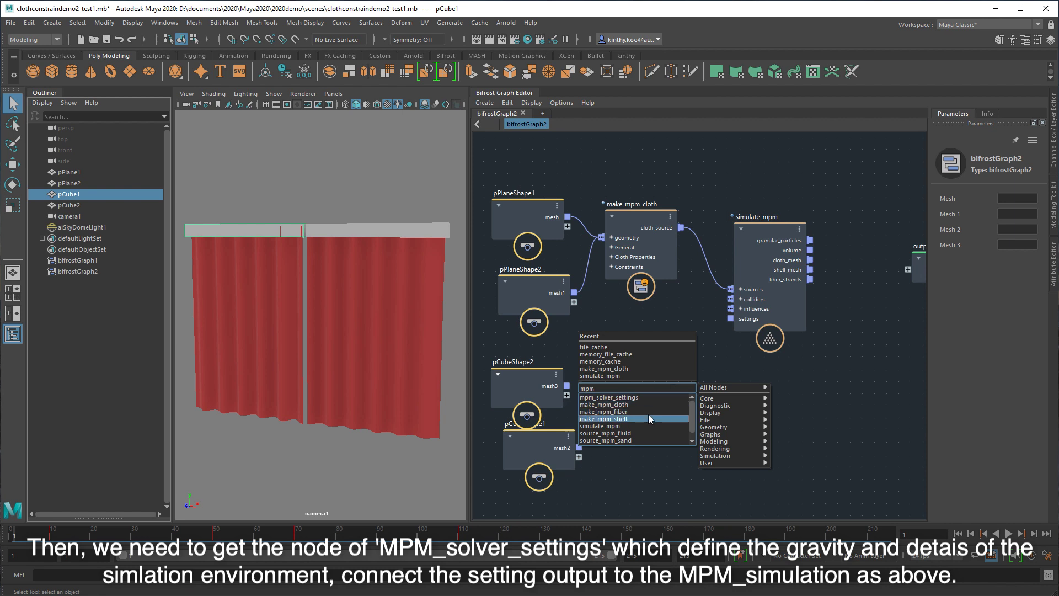
pyautogui.click(647, 397)
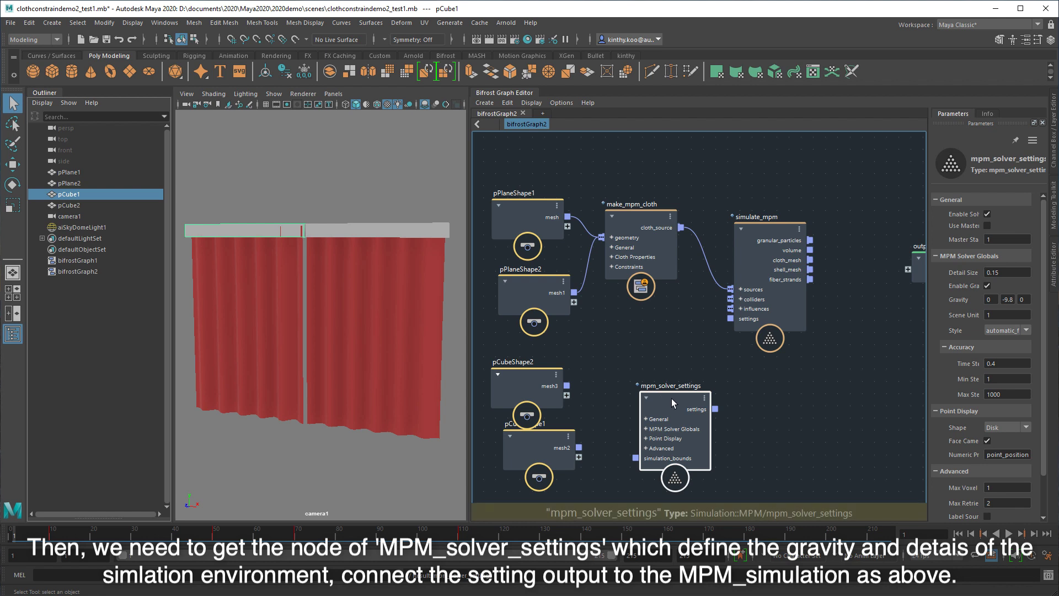
pyautogui.moveTo(674, 404)
pyautogui.mouseDown()
pyautogui.moveTo(671, 349)
pyautogui.moveTo(734, 317)
pyautogui.mouseUp()
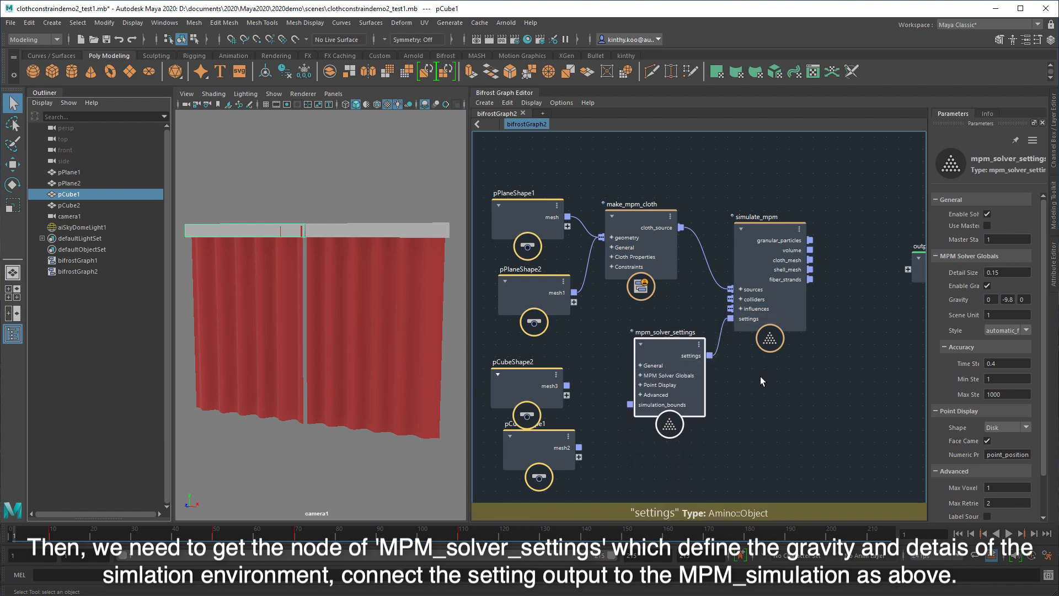
pyautogui.moveTo(799, 359); pyautogui.dragTo(775, 385, button='middle')
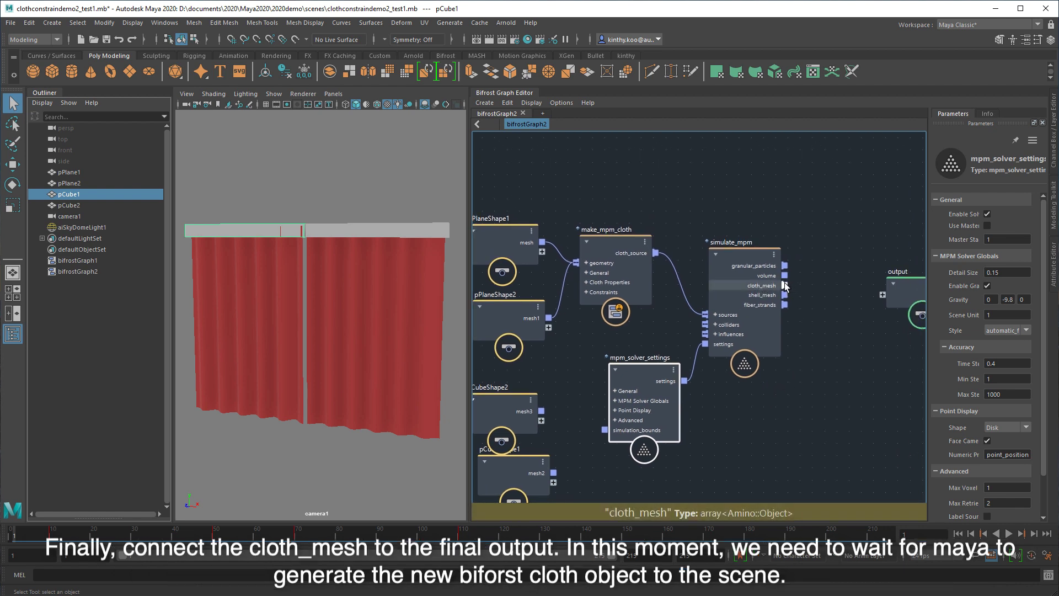
# - Connect simulate_mpm's cloth_mesh to the graph output, generating the bif1 cloth object
pyautogui.moveTo(821, 287); pyautogui.dragTo(881, 295)
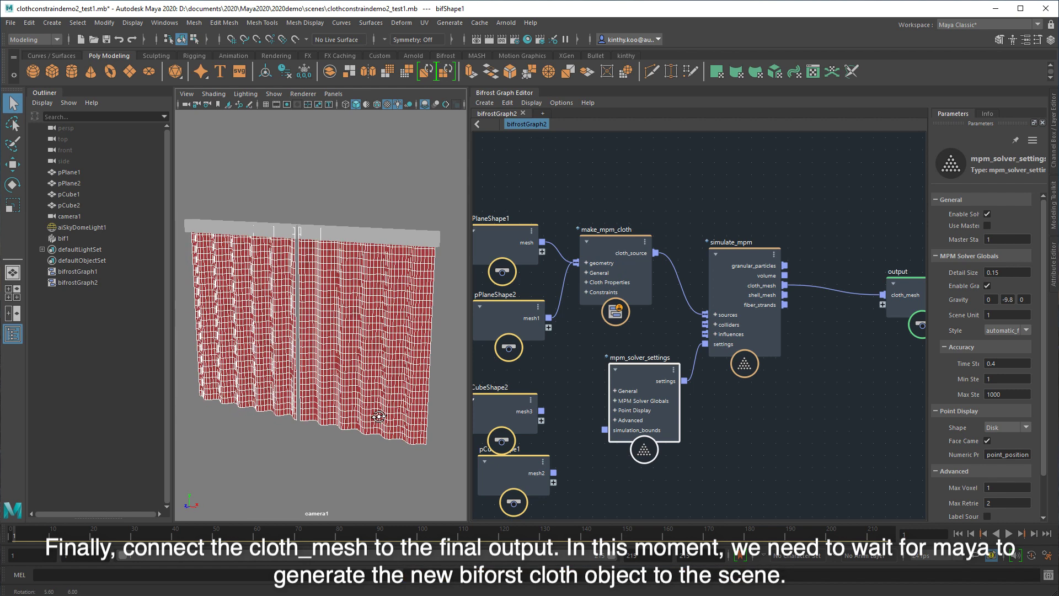
pyautogui.hotkey('ctrl', 'a')
# - Set Visibility to 0 on pPlane1 and pPlane2 in the Channel Box
pyautogui.hotkey('ctrl', 'a')
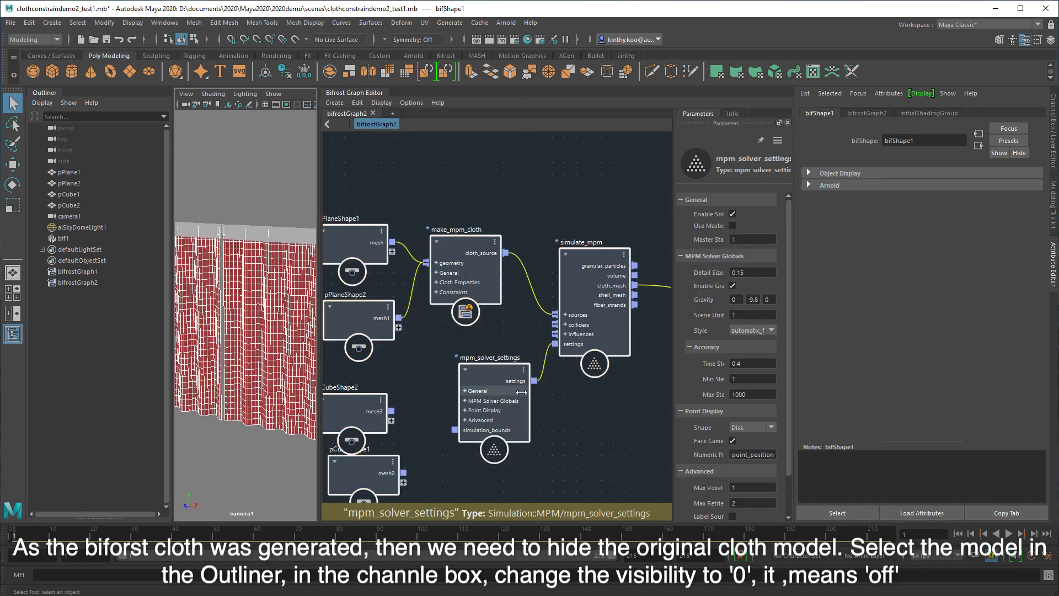
pyautogui.hotkey('ctrl', 'a')
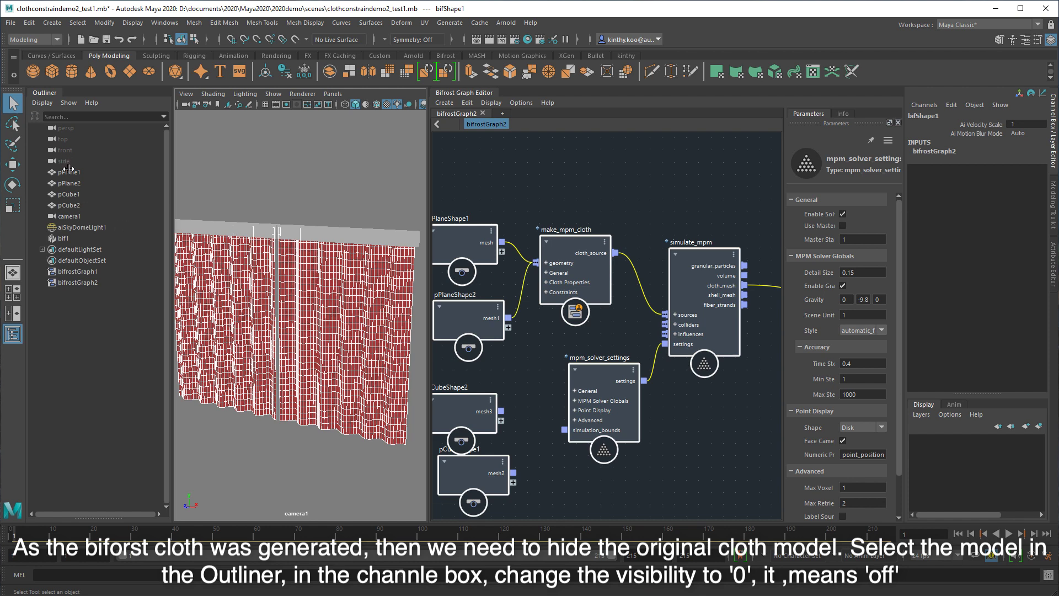
pyautogui.moveTo(67, 173); pyautogui.dragTo(69, 179)
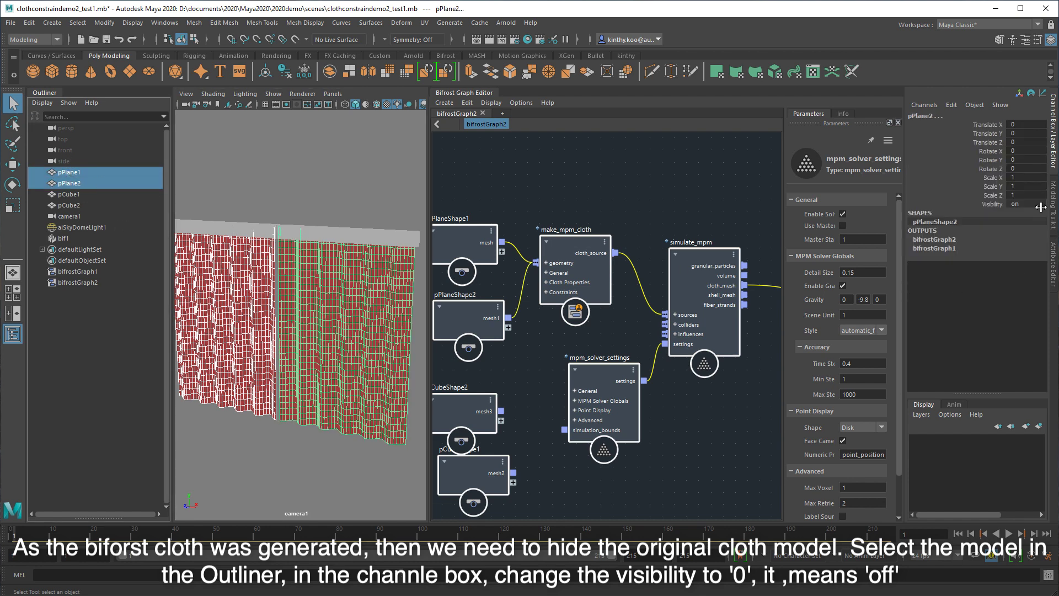
pyautogui.doubleClick(1037, 204)
pyautogui.write('0')
pyautogui.press('Return')
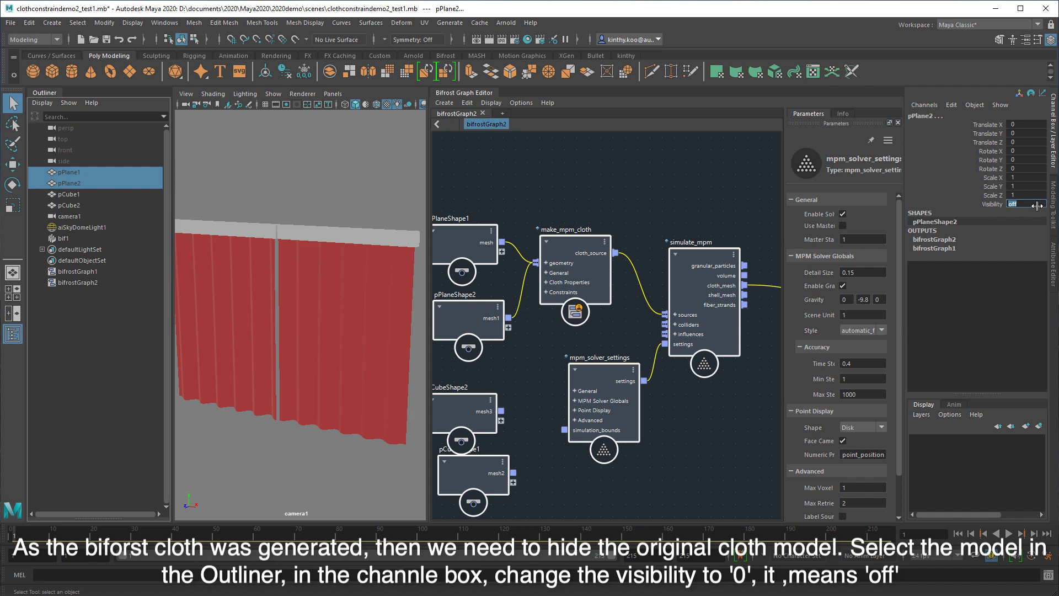
# - Enlarge the viewport, tumble the camera, and play the cloth simulation
pyautogui.click(1055, 159)
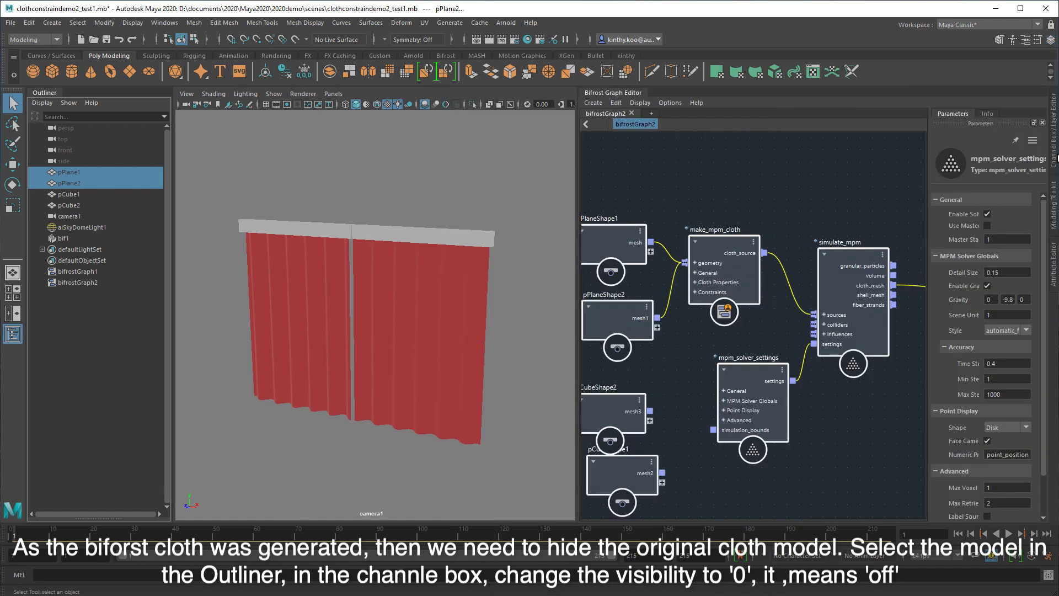
pyautogui.click(419, 215)
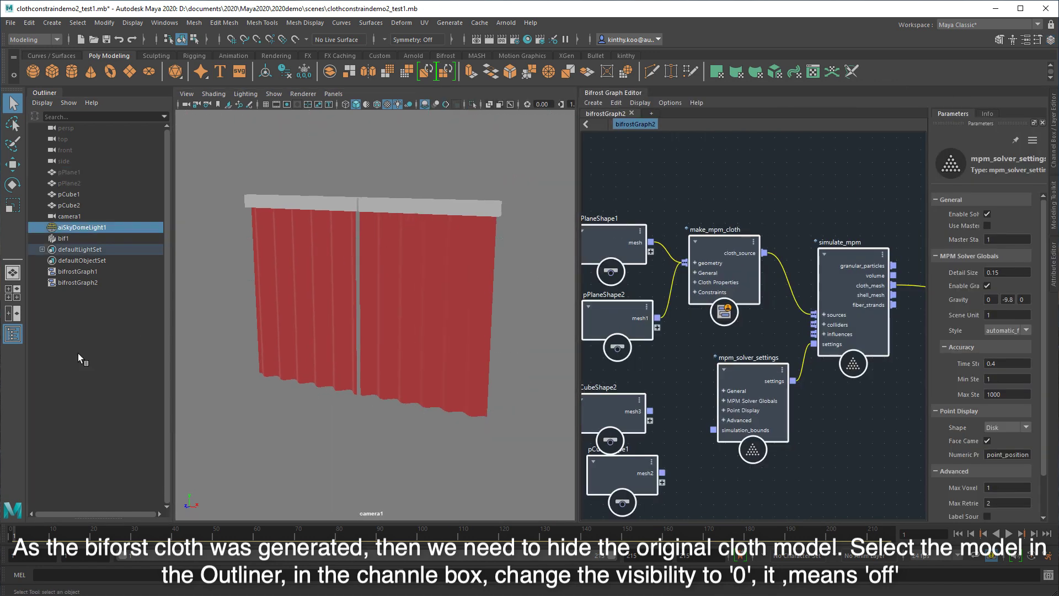
pyautogui.keyDown('alt'); pyautogui.moveTo(366, 385); pyautogui.dragTo(378, 379); pyautogui.keyUp('alt')
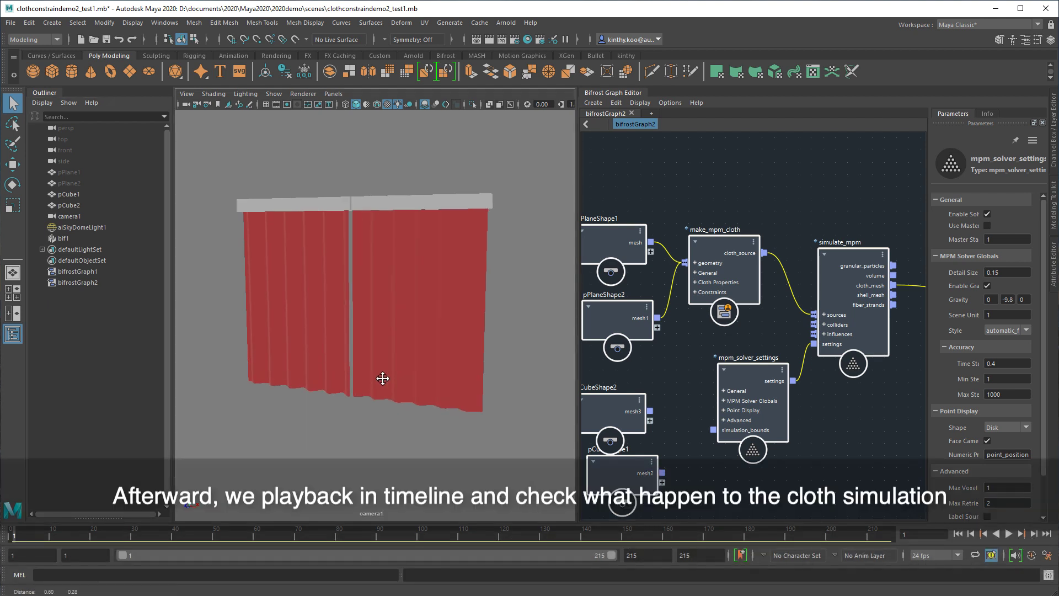
pyautogui.click(1009, 534)
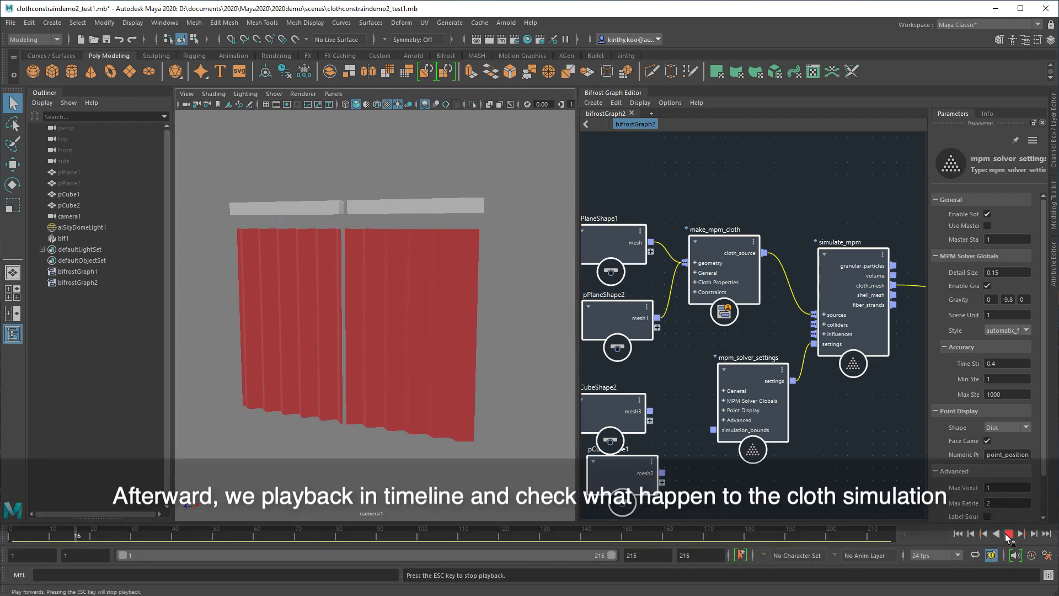
pyautogui.click(1008, 534)
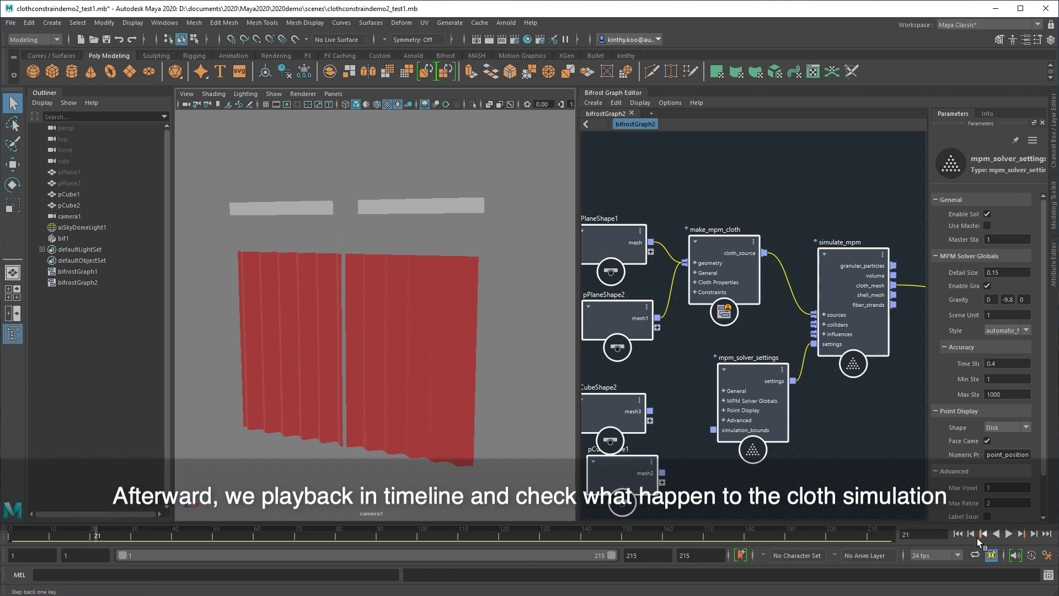
pyautogui.click(957, 533)
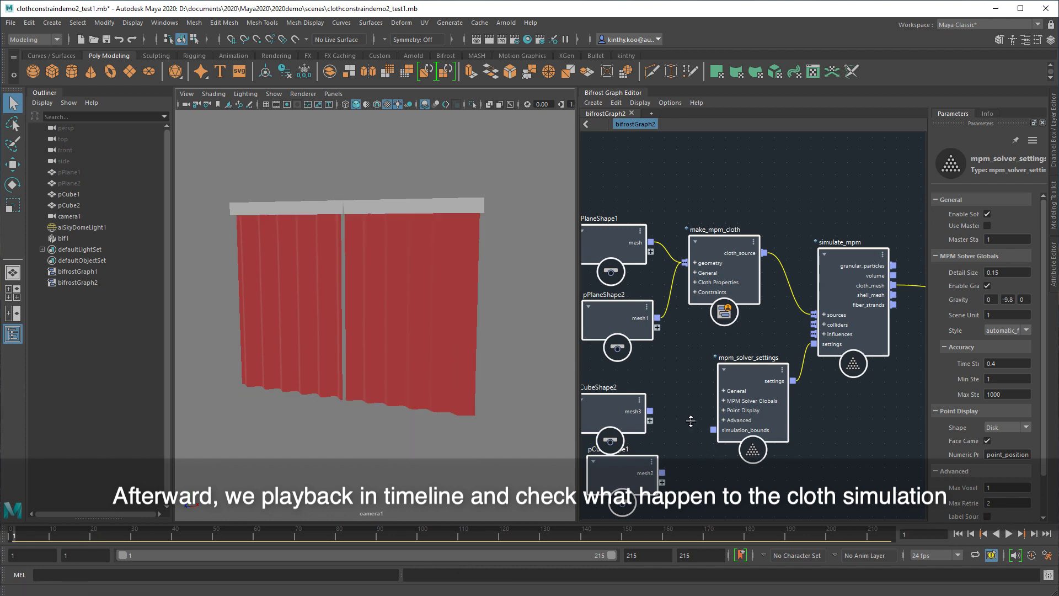
pyautogui.moveTo(794, 377); pyautogui.dragTo(880, 375, button='middle')
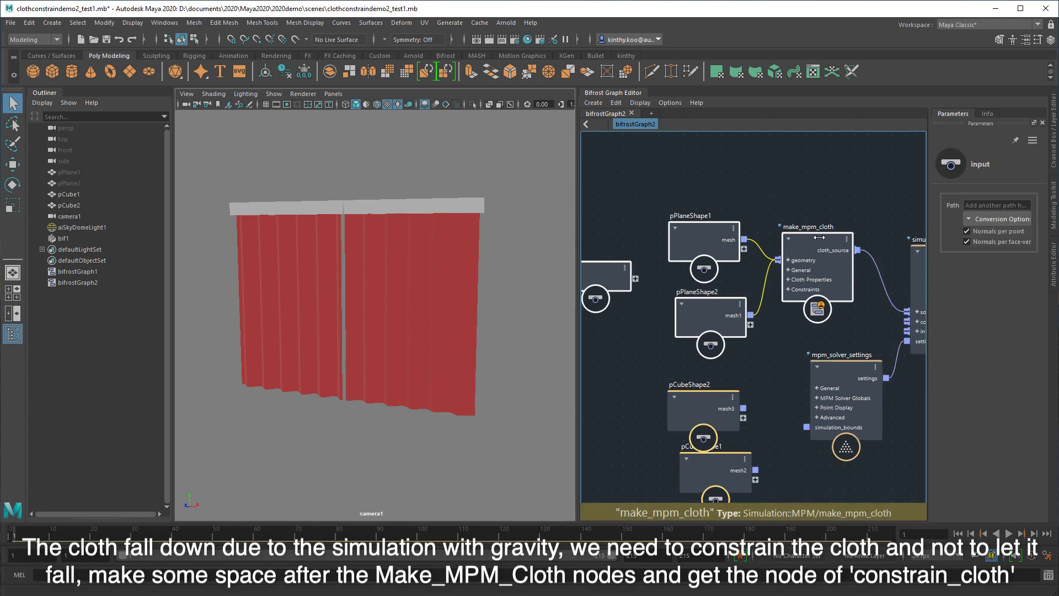
# - Insert constrain_cloth between make_mpm_cloth and simulate_mpm, deleting their direct cloth_source wire
pyautogui.moveTo(815, 280); pyautogui.dragTo(711, 263)
pyautogui.click(797, 281)
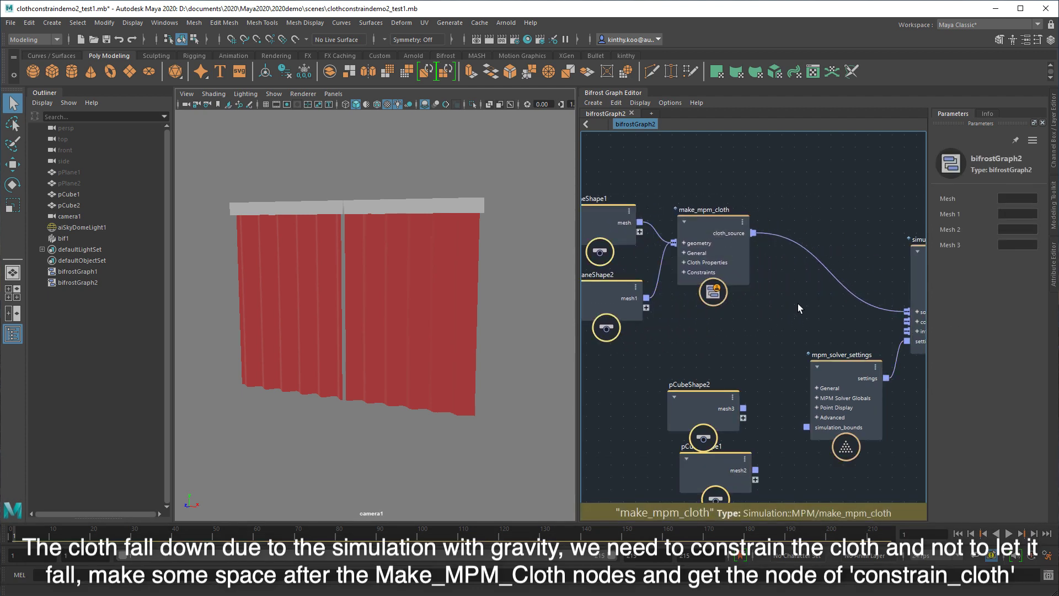
pyautogui.press('Tab')
pyautogui.write('c')
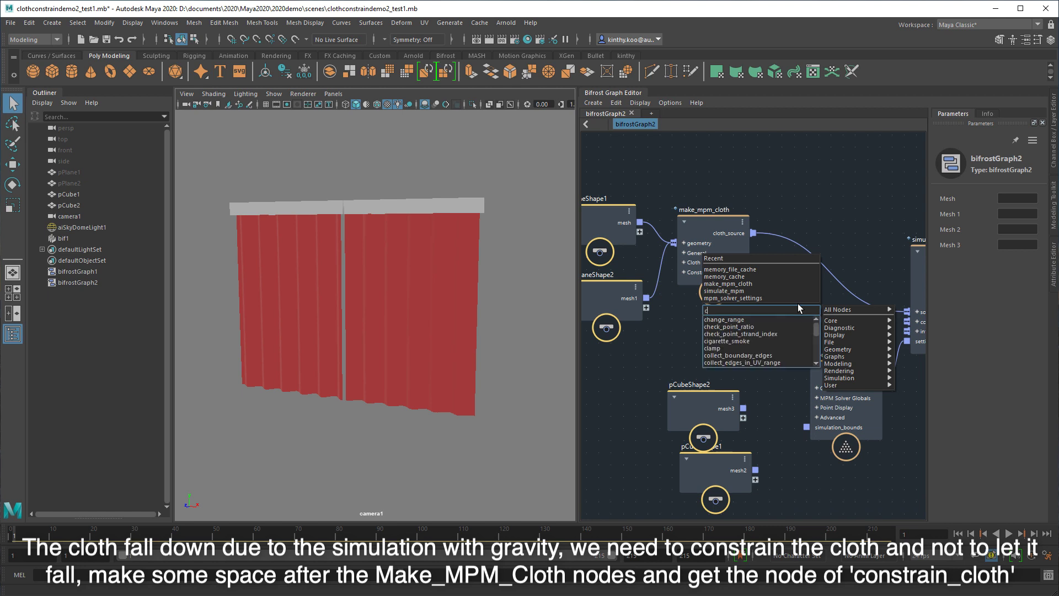
pyautogui.write('onst')
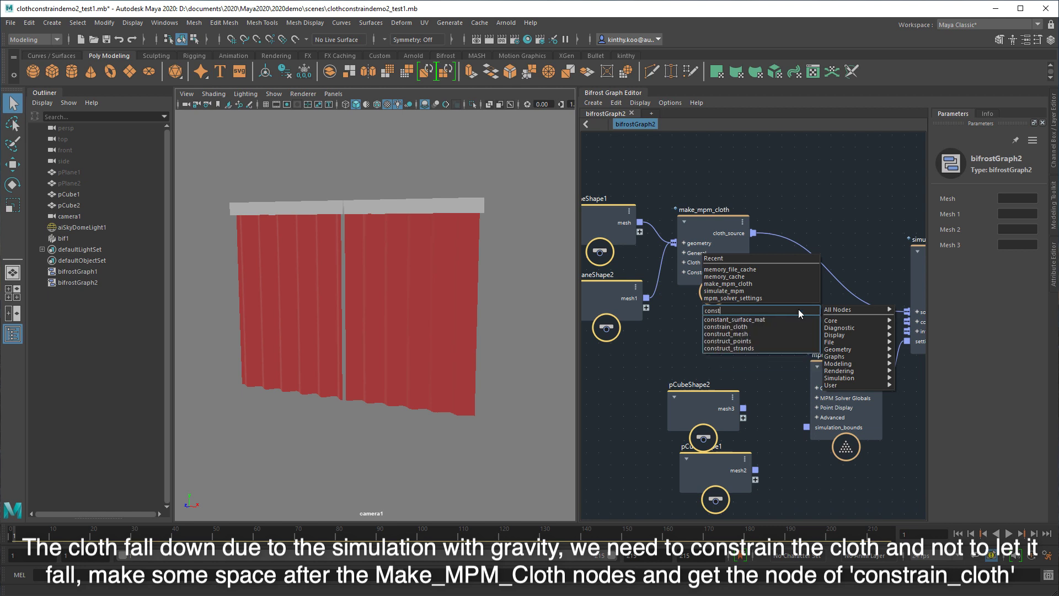
pyautogui.click(742, 332)
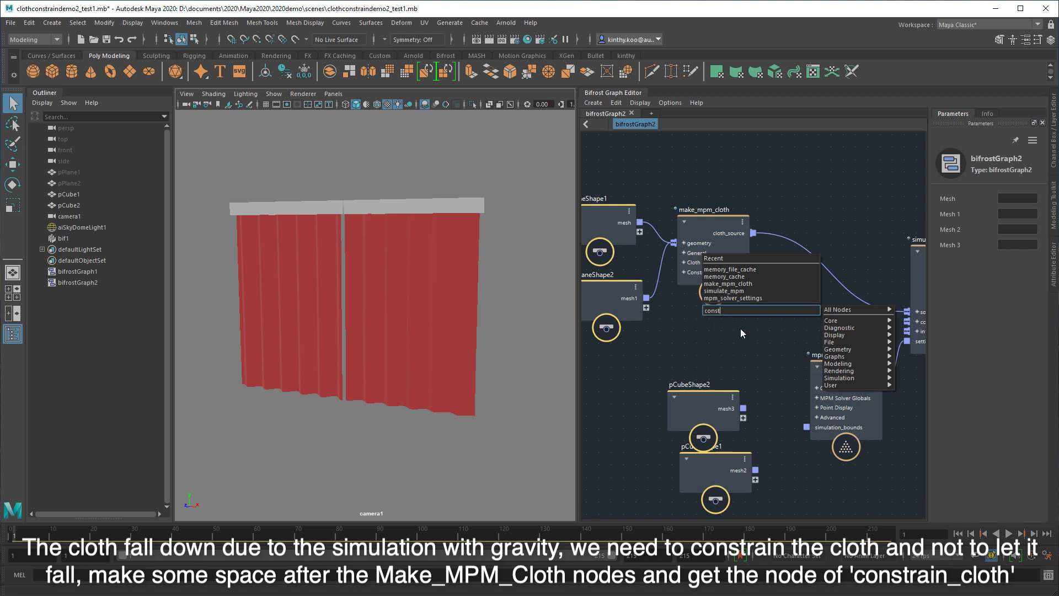
pyautogui.moveTo(778, 318)
pyautogui.mouseDown()
pyautogui.moveTo(817, 250)
pyautogui.moveTo(812, 263)
pyautogui.mouseUp()
pyautogui.click(768, 253)
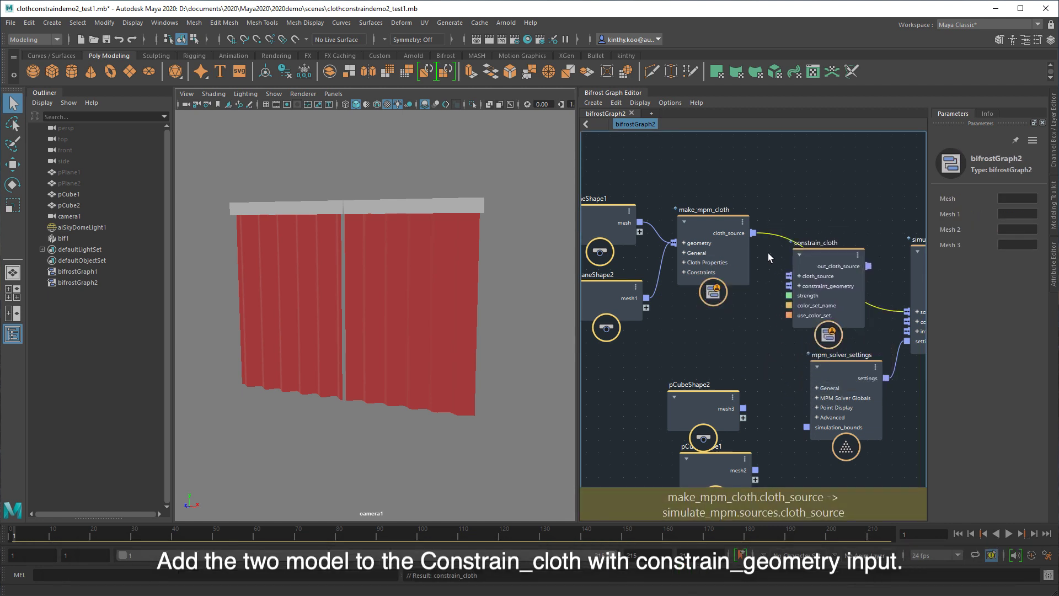
pyautogui.press('Delete')
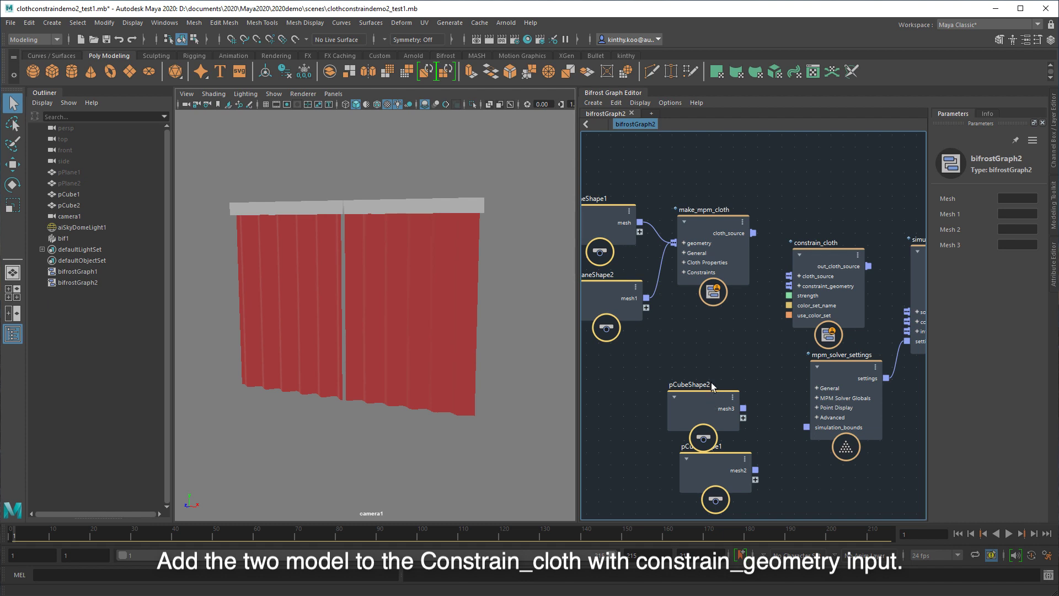
# - Plug pCubeShape1 into constraint_geometry and route make_mpm_cloth through constrain_cloth into simulate_mpm sources
pyautogui.moveTo(712, 386)
pyautogui.mouseDown()
pyautogui.moveTo(712, 370)
pyautogui.moveTo(789, 287)
pyautogui.mouseUp()
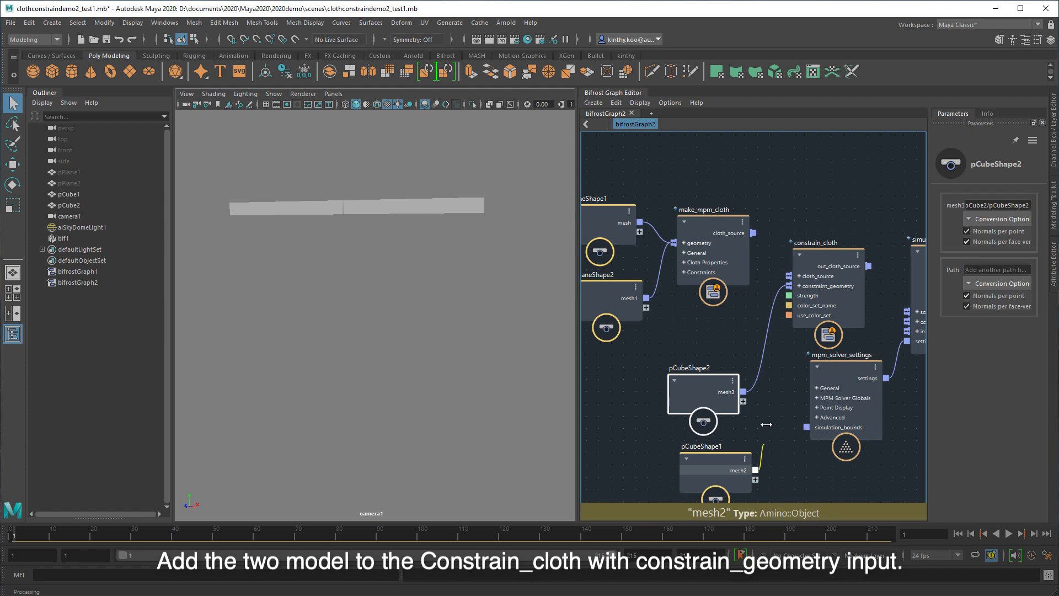
pyautogui.moveTo(755, 470); pyautogui.dragTo(790, 286)
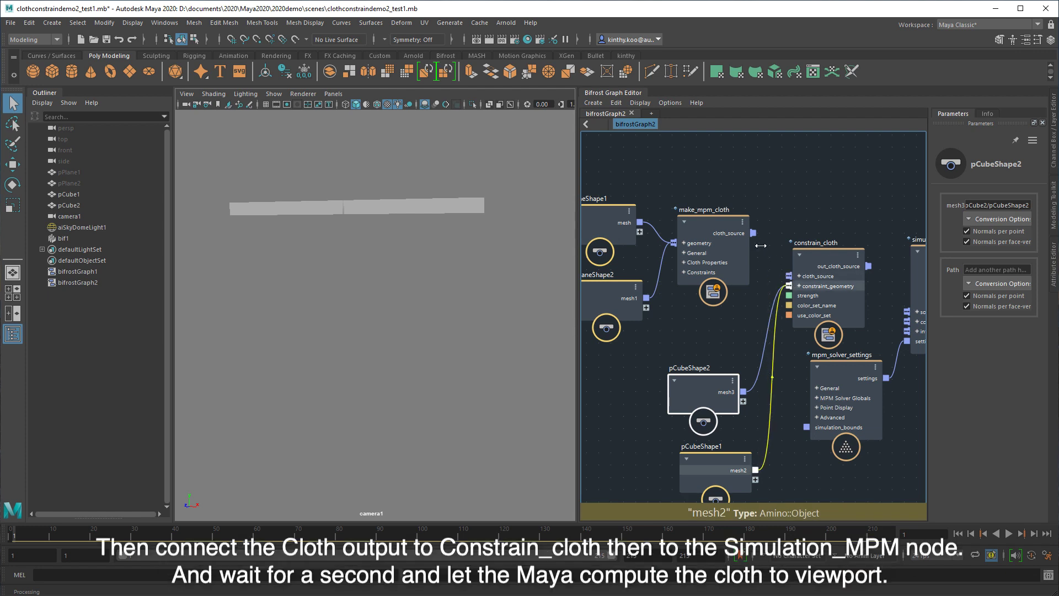
pyautogui.moveTo(751, 233); pyautogui.dragTo(788, 276)
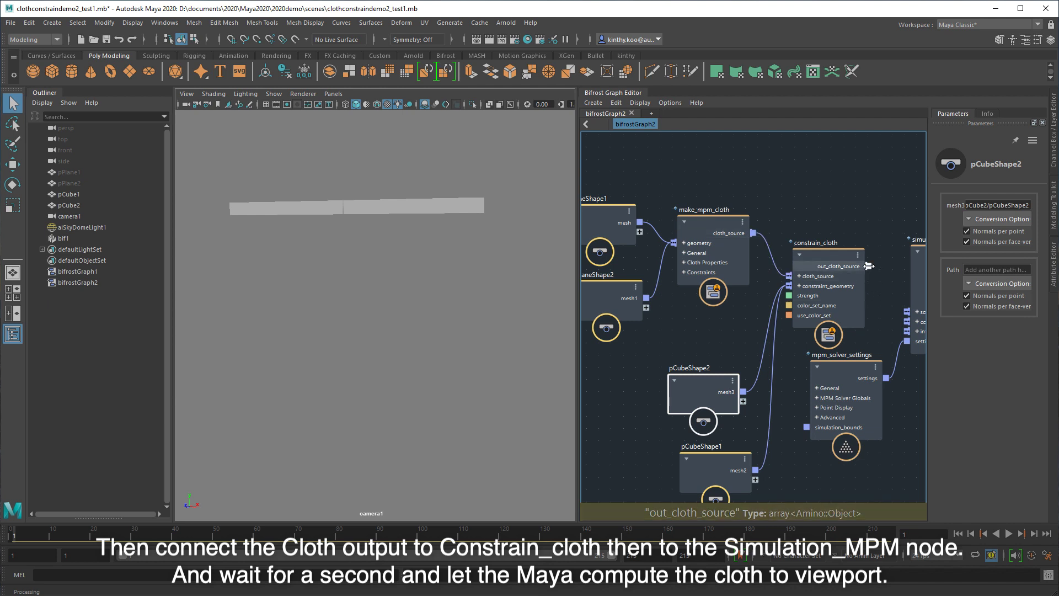
pyautogui.moveTo(869, 266); pyautogui.dragTo(883, 287)
pyautogui.moveTo(884, 298); pyautogui.dragTo(832, 308, button='middle')
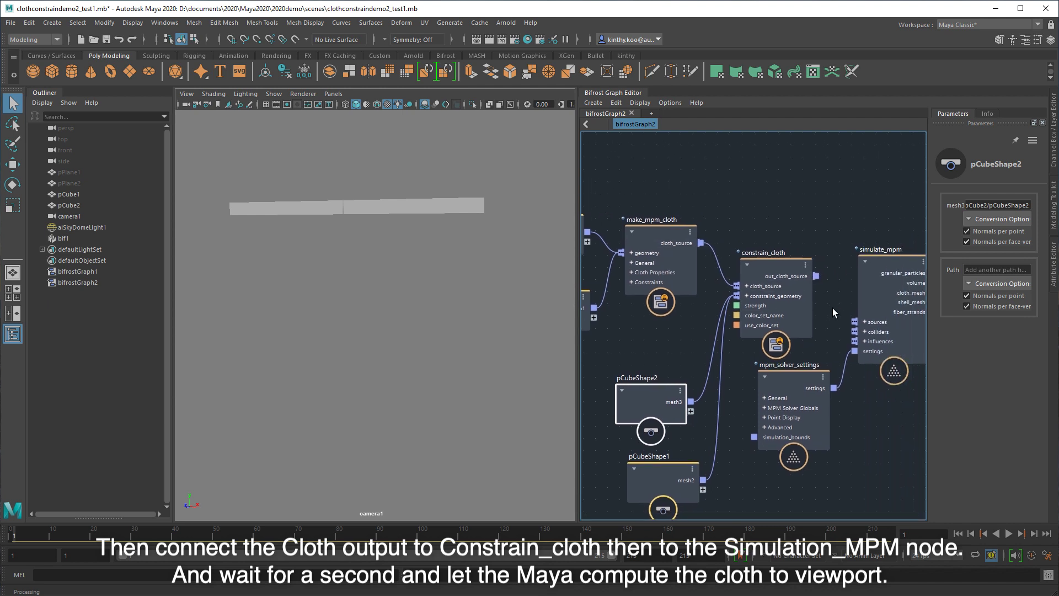
pyautogui.moveTo(818, 275); pyautogui.dragTo(855, 320)
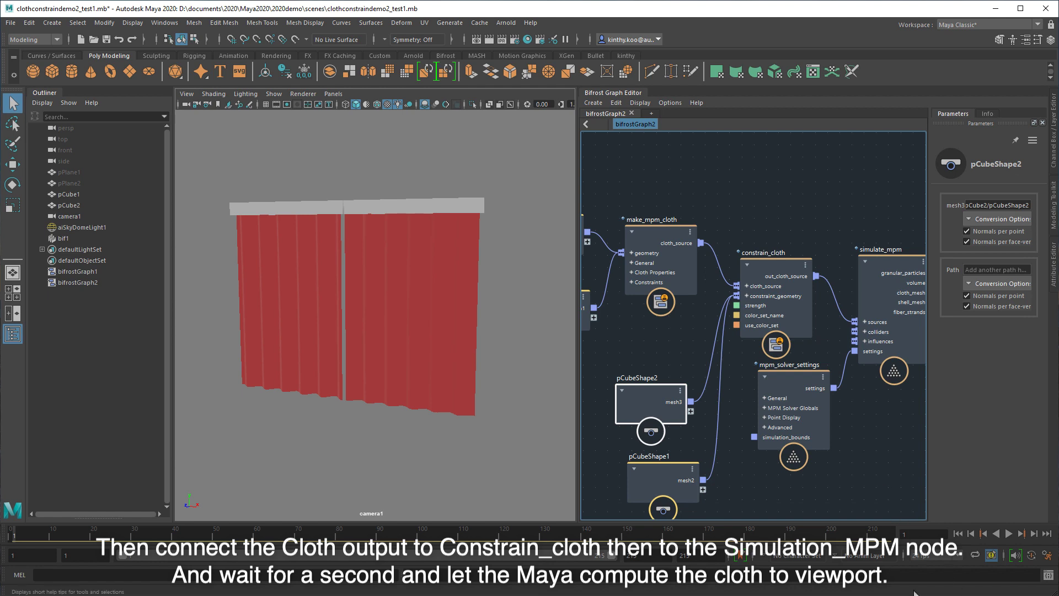
# - Play the pinned curtain simulation to frame 53, dolly out to inspect, and rewind to frame 1
pyautogui.moveTo(835, 428); pyautogui.dragTo(832, 424, button='middle')
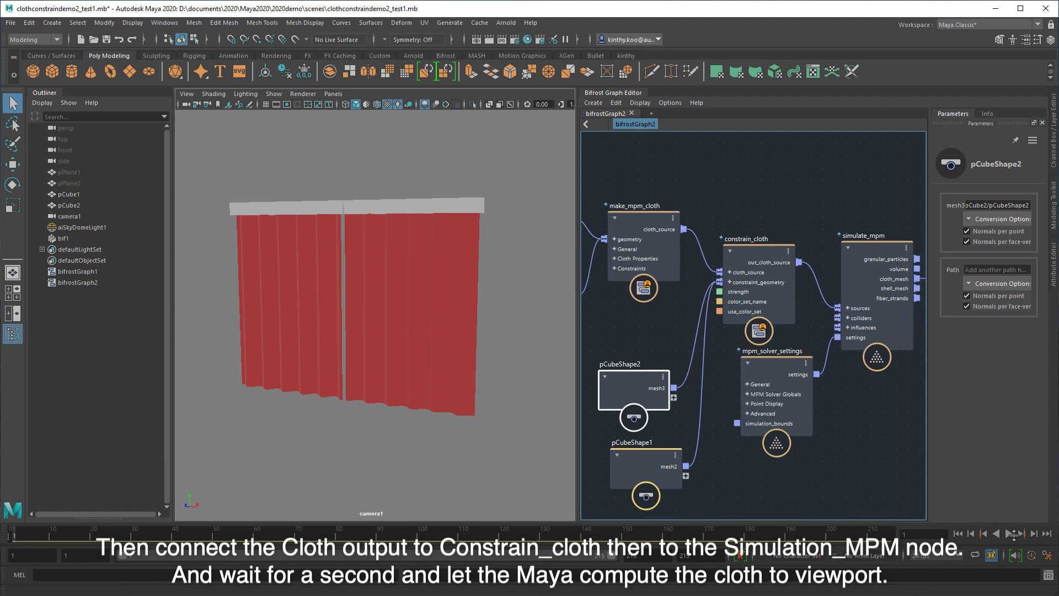
pyautogui.click(1009, 534)
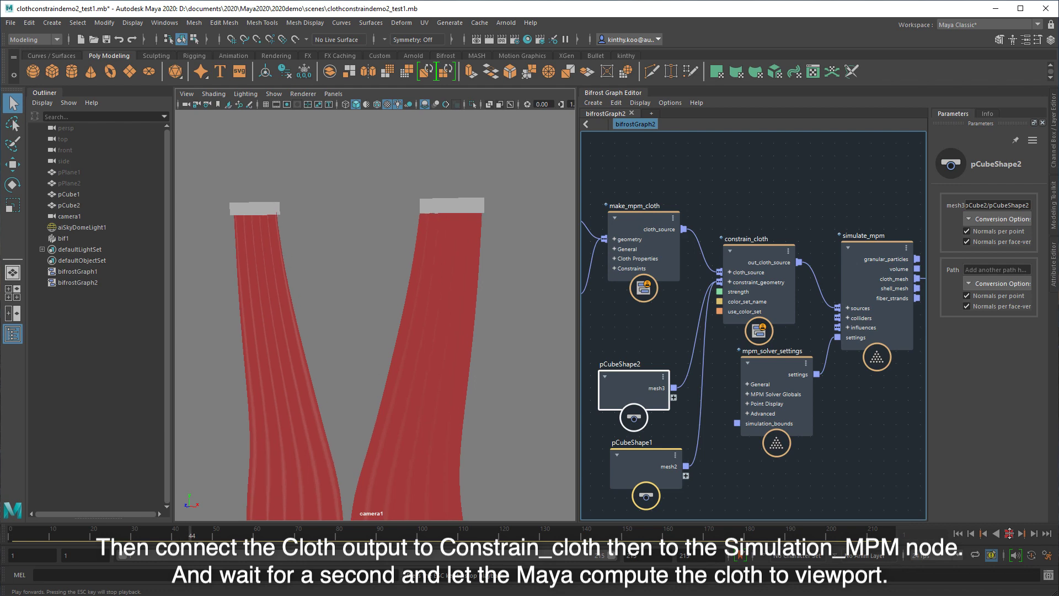
pyautogui.press('Escape')
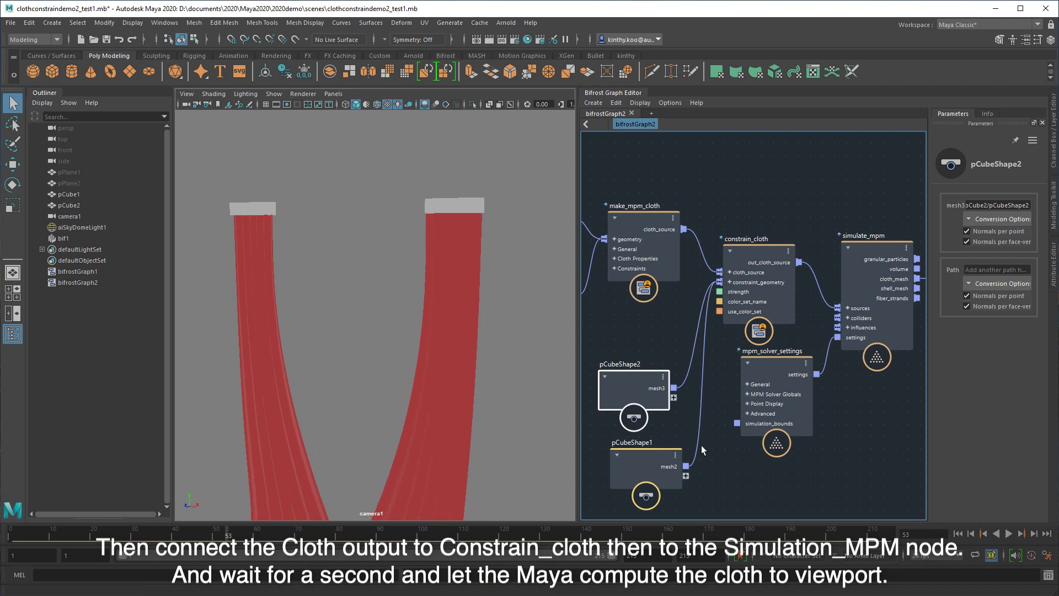
pyautogui.keyDown('alt'); pyautogui.moveTo(407, 350); pyautogui.dragTo(369, 319, button='right'); pyautogui.keyUp('alt')
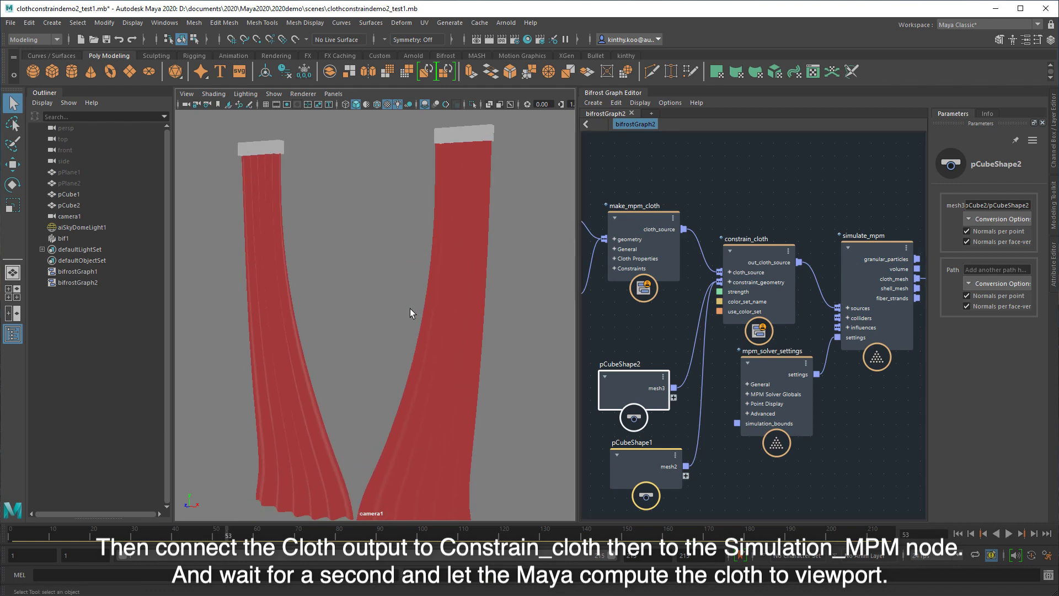
pyautogui.click(274, 358)
pyautogui.click(532, 398)
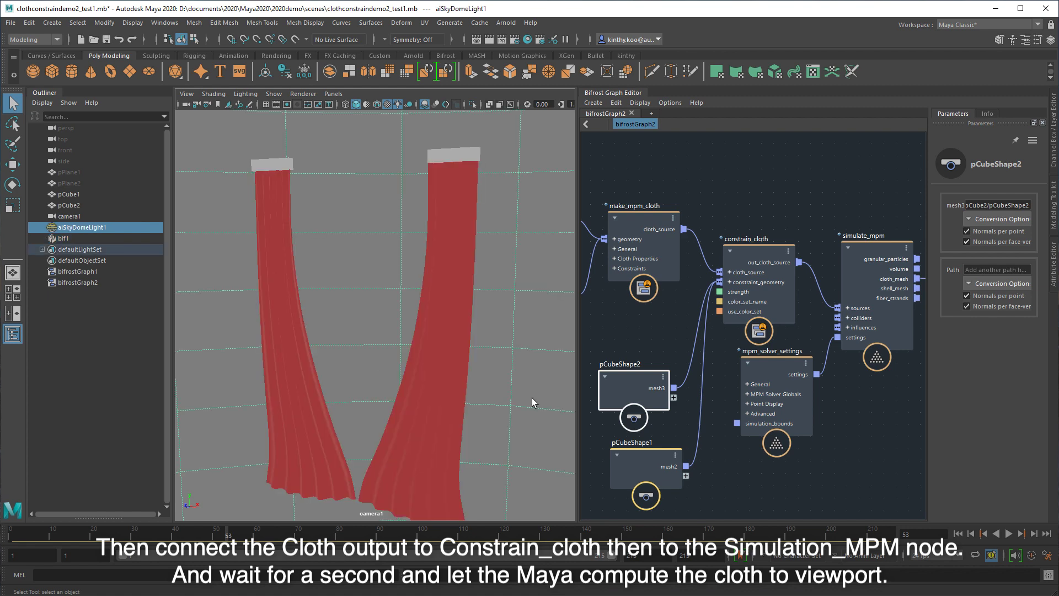
pyautogui.click(959, 534)
# - In make_mpm_cloth's Parameters, enter Mass Density 2000, Area Preservation 0.75, Vibration Speed 125, Collision Max Speed 10
pyautogui.moveTo(740, 404); pyautogui.dragTo(884, 464, button='middle')
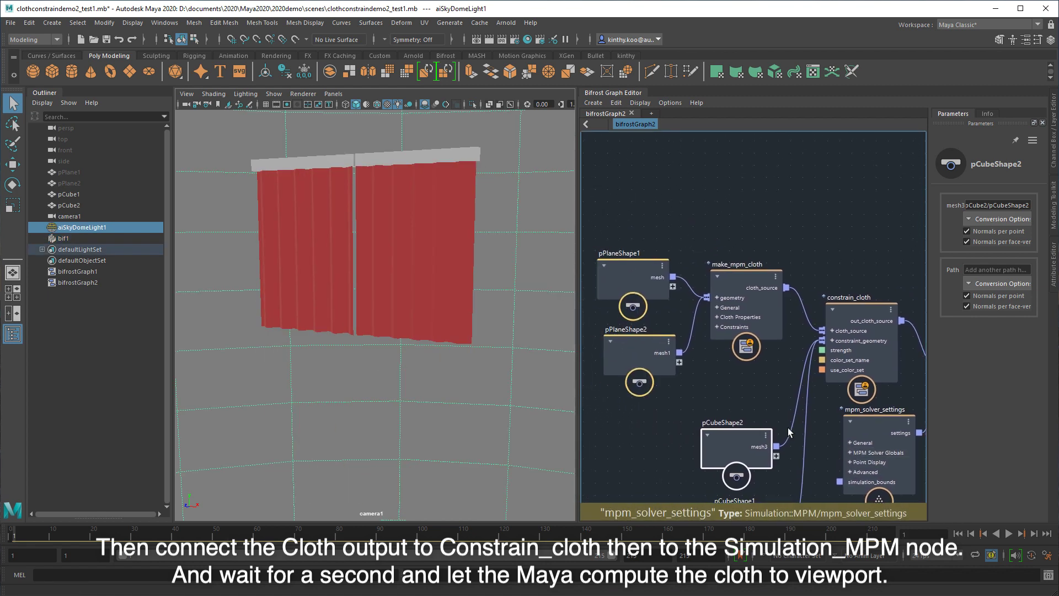
pyautogui.click(789, 285)
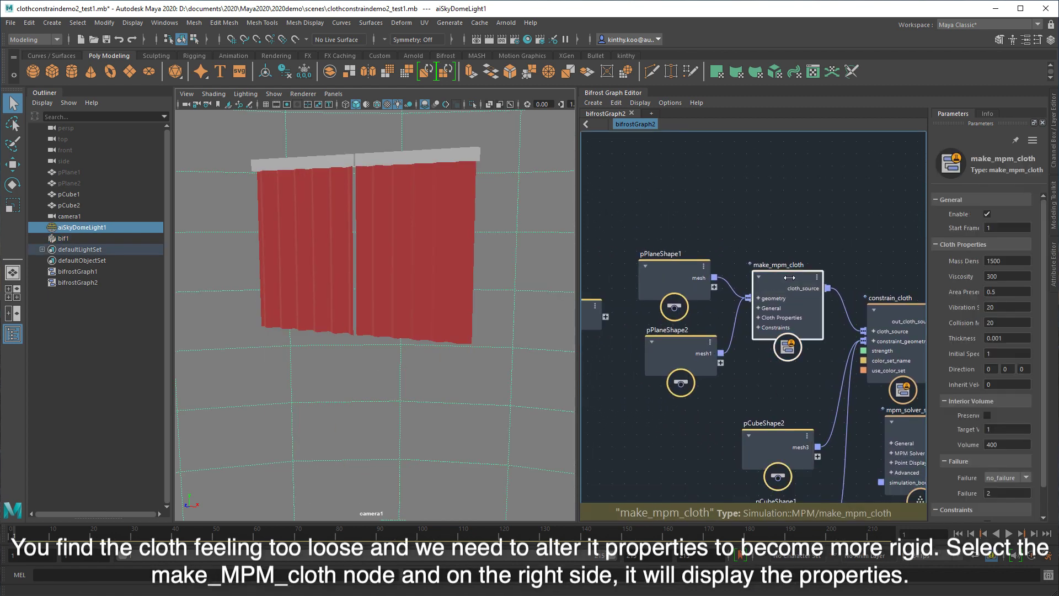
pyautogui.moveTo(928, 278); pyautogui.dragTo(856, 284)
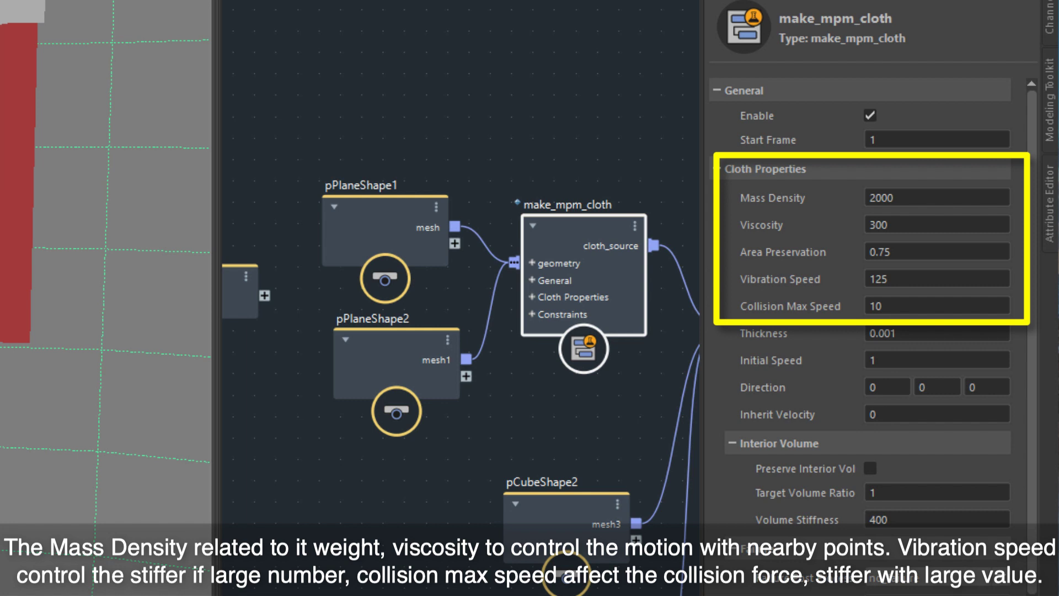
pyautogui.press('Tab')
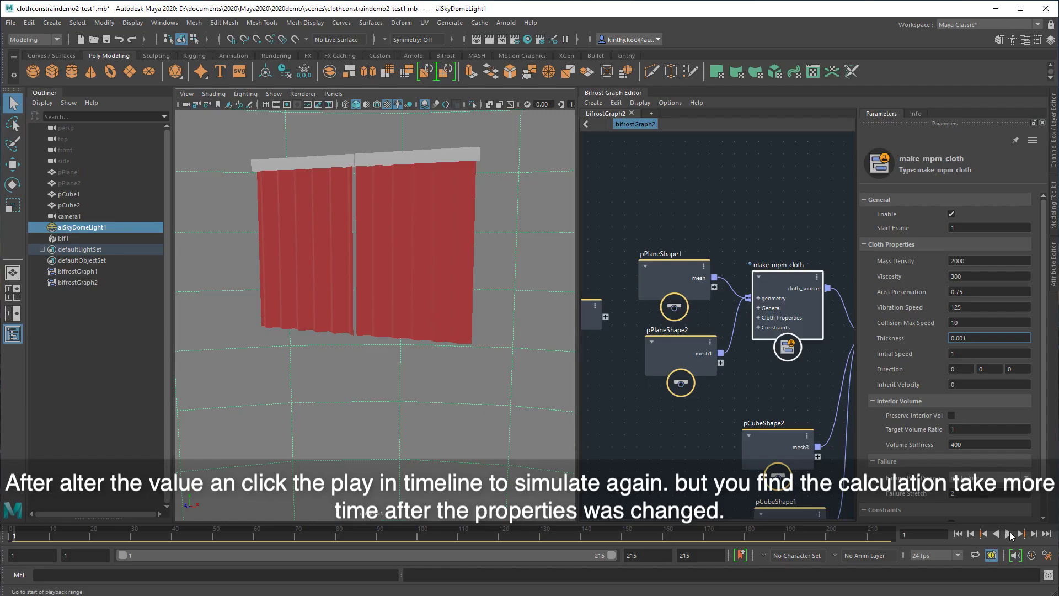
# - Replay the curtain simulation with the stiffer cloth values so the curtains hold near the rods
pyautogui.click(1009, 534)
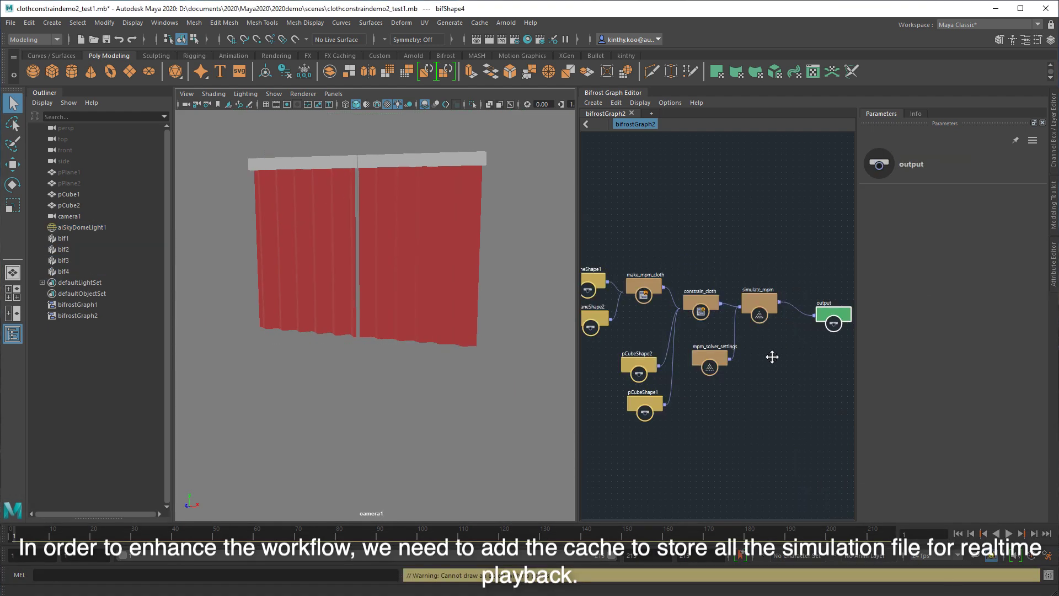
pyautogui.scroll(2, 771, 356)
# - Add a memory_cache node to the Bifrost graph, placed above simulate_mpm
pyautogui.scroll(2, 775, 374)
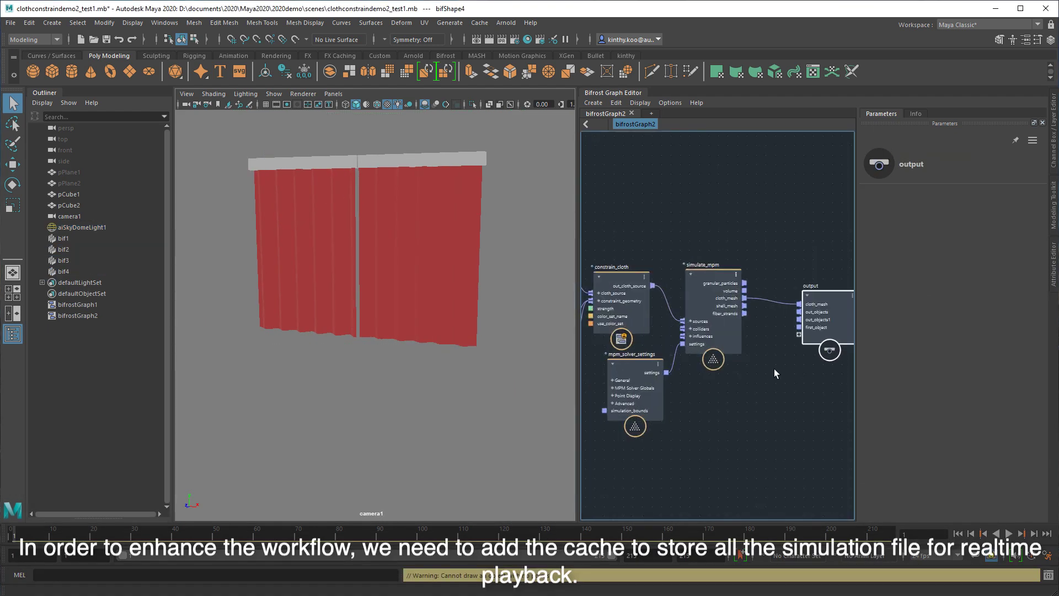
pyautogui.moveTo(775, 373); pyautogui.dragTo(768, 445, button='middle')
pyautogui.scroll(2, 768, 444)
pyautogui.click(723, 244)
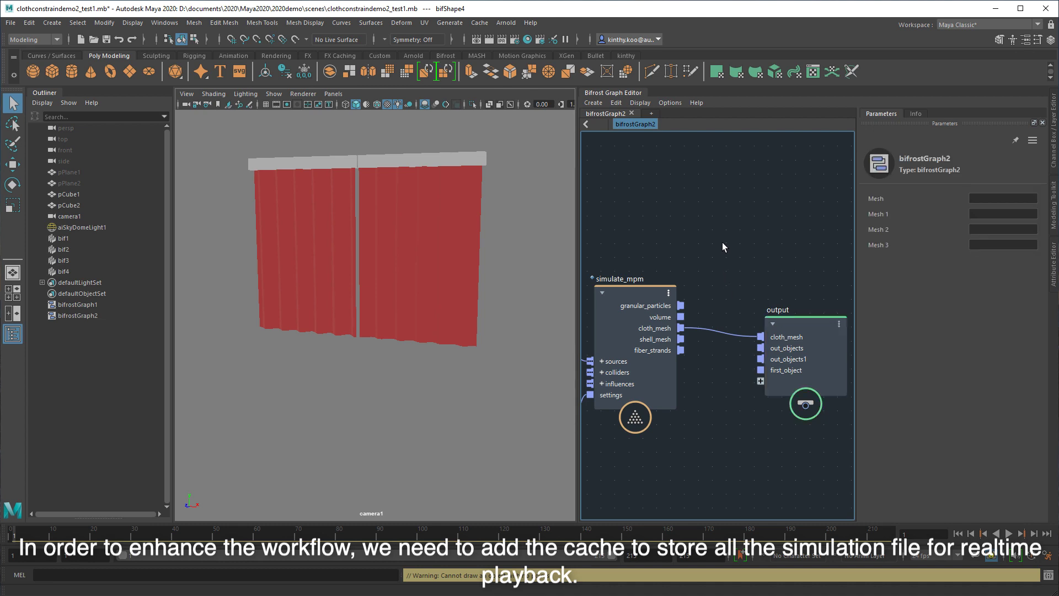
pyautogui.press('Tab')
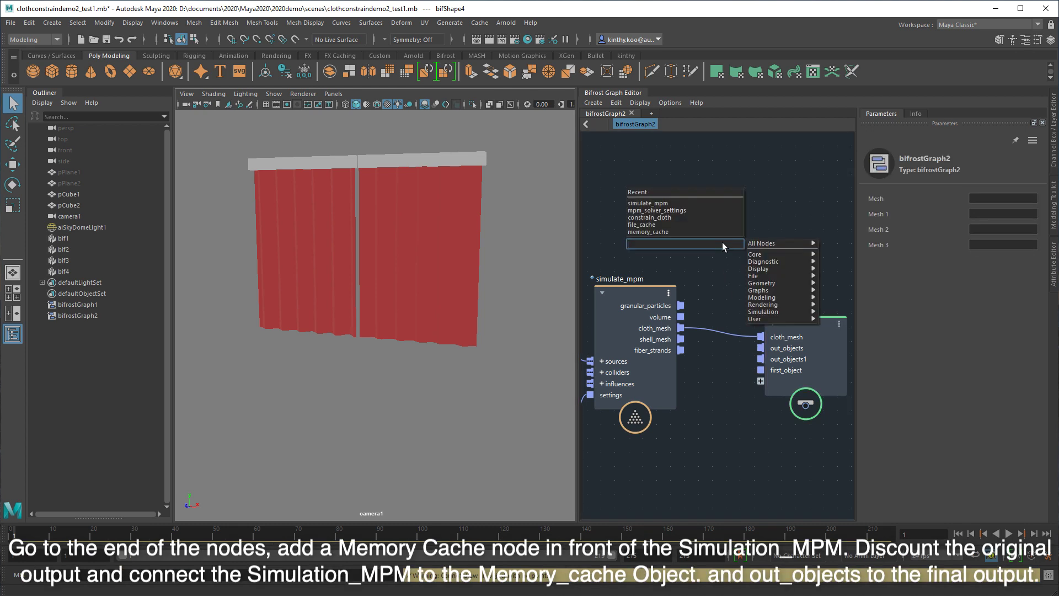
pyautogui.write('cache')
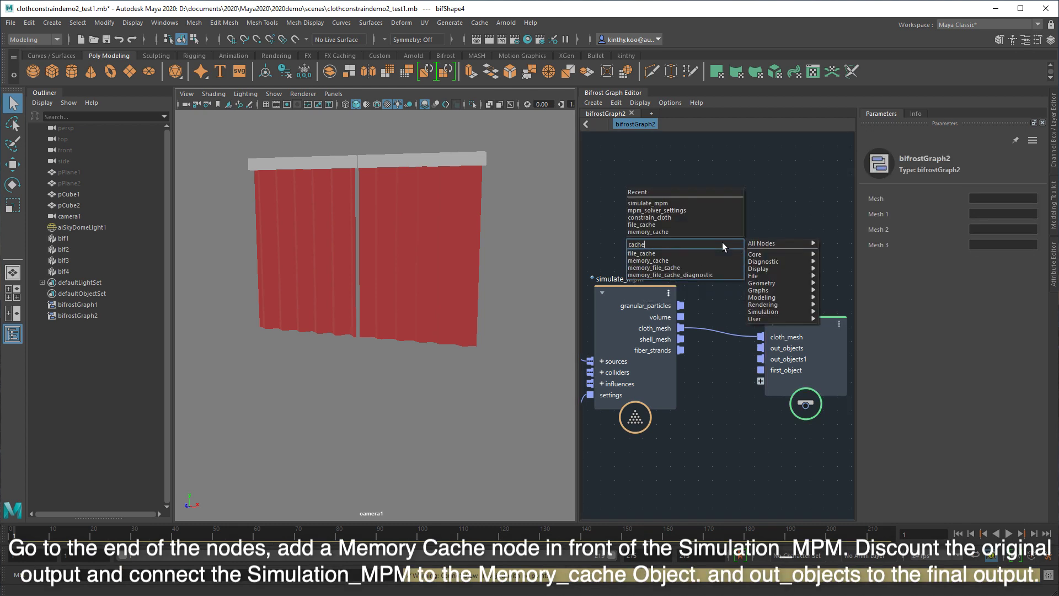
pyautogui.click(658, 259)
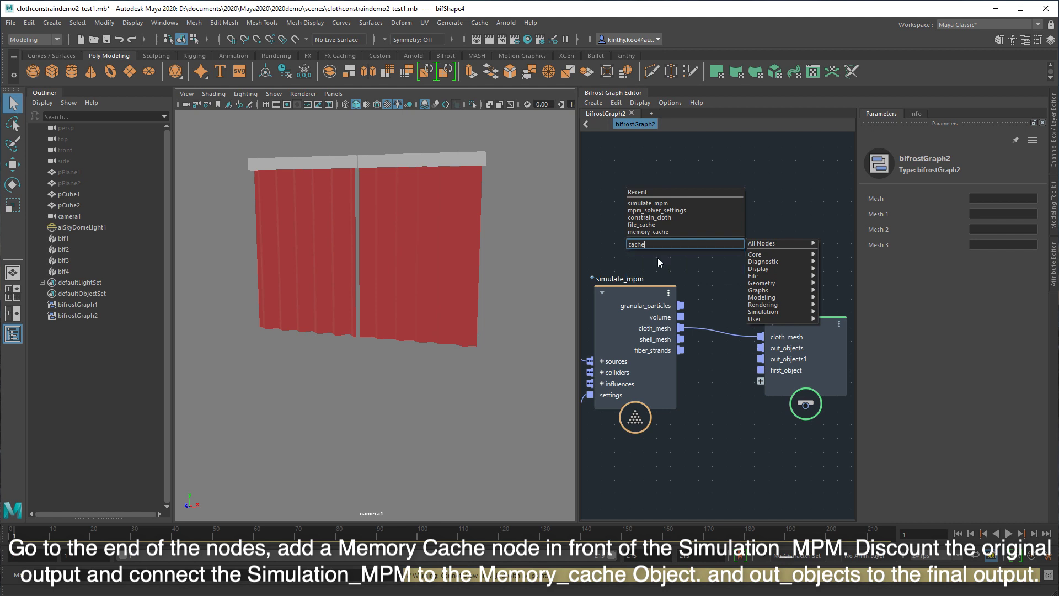
pyautogui.moveTo(706, 256); pyautogui.dragTo(730, 203)
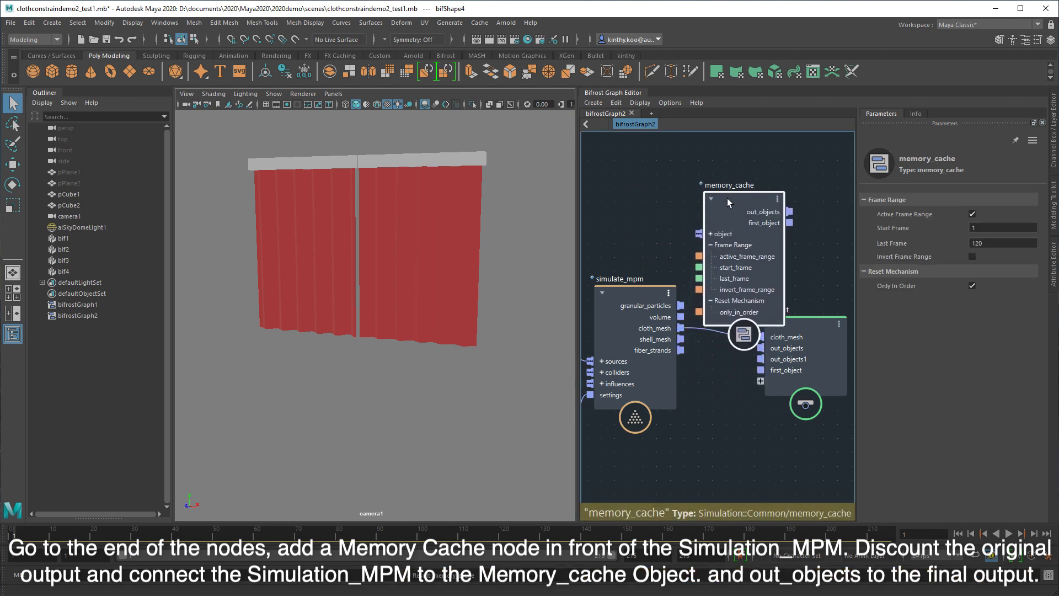
# - Replace the cloth_mesh→output wire with cloth_mesh→memory_cache object and out_objects→output
pyautogui.moveTo(828, 324); pyautogui.dragTo(868, 324)
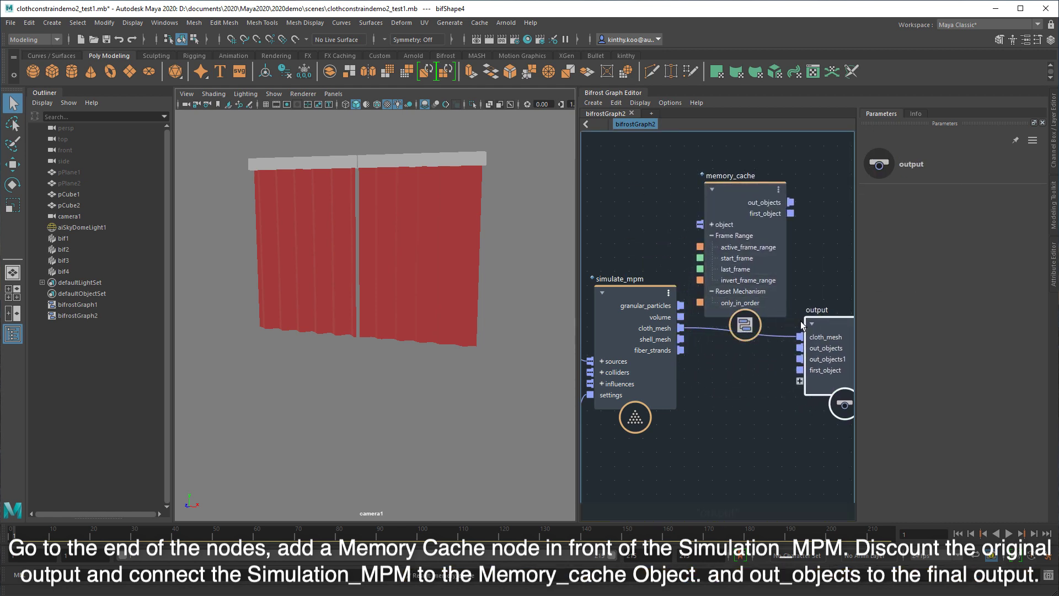
pyautogui.click(710, 345)
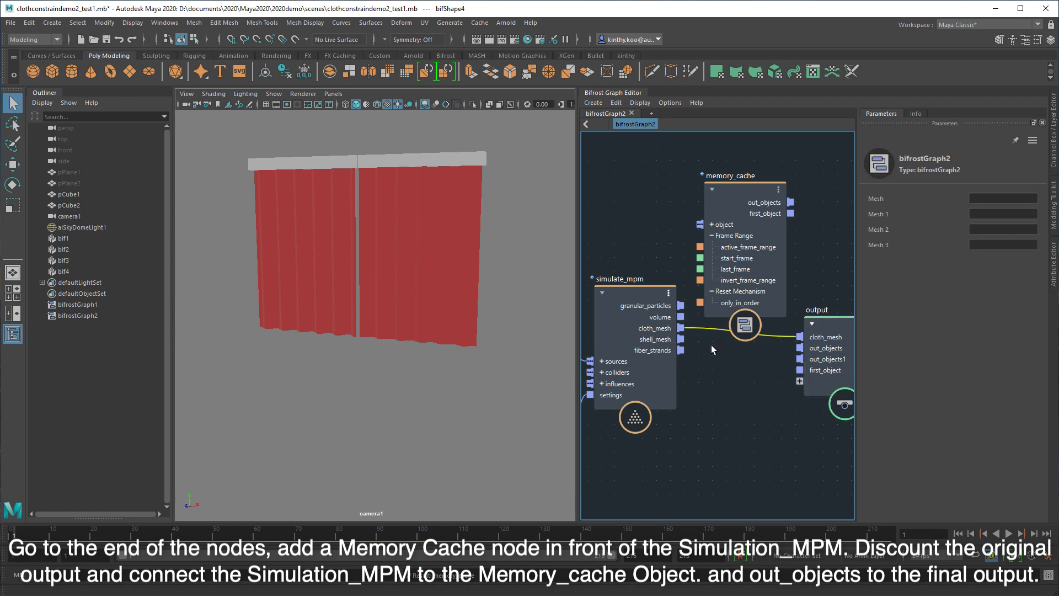
pyautogui.press('Delete')
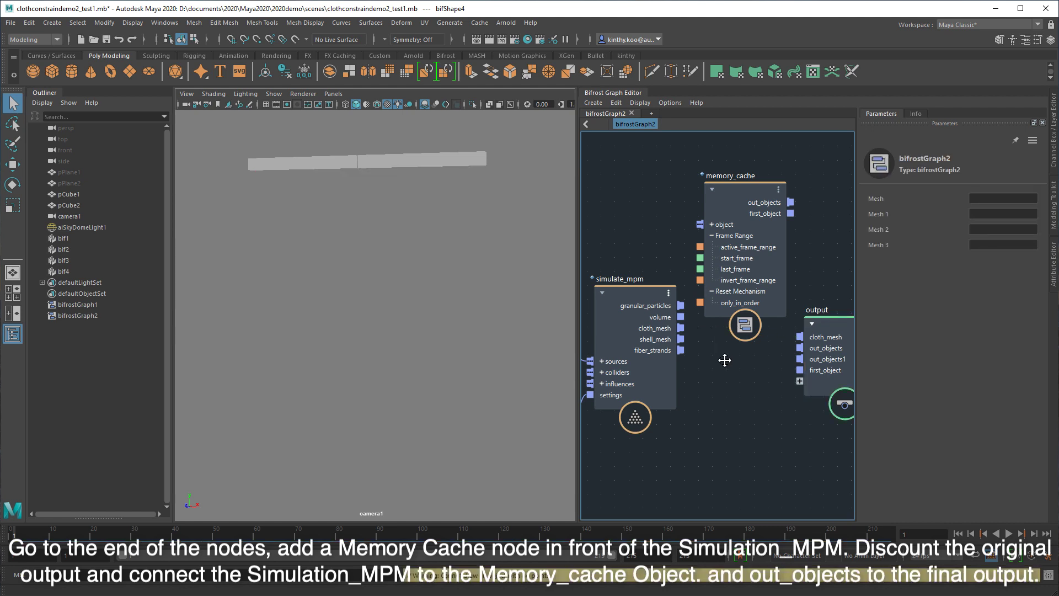
pyautogui.moveTo(725, 360); pyautogui.dragTo(688, 397, button='middle')
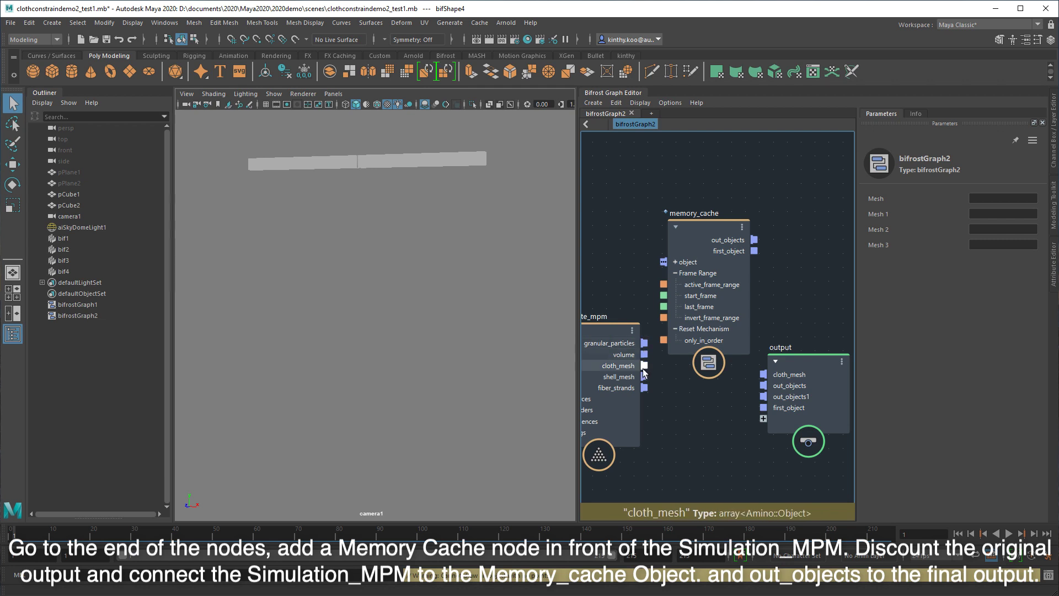
pyautogui.moveTo(645, 367); pyautogui.dragTo(664, 262)
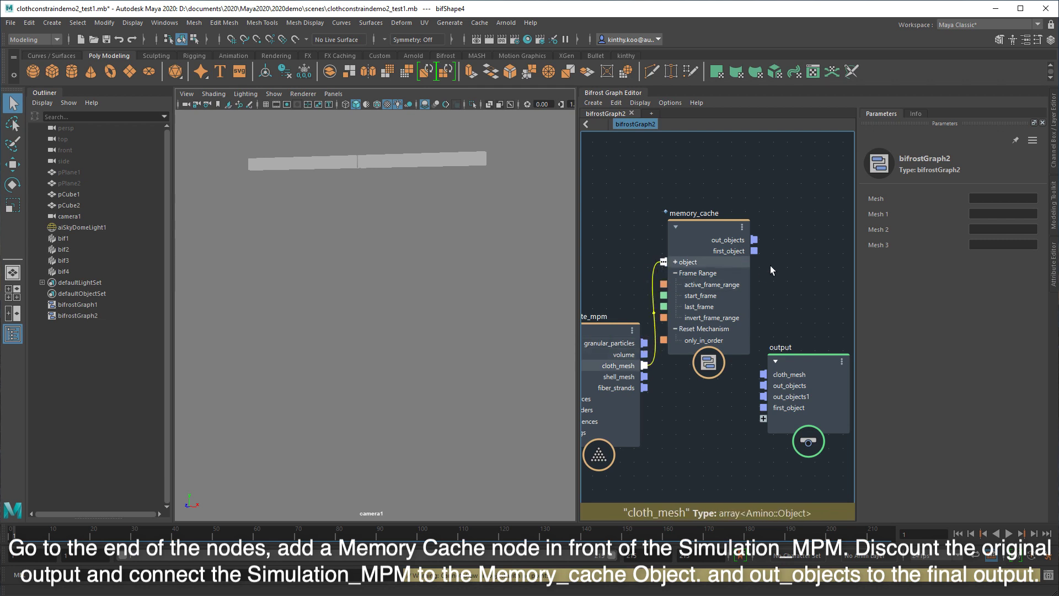
pyautogui.moveTo(755, 240); pyautogui.dragTo(764, 386)
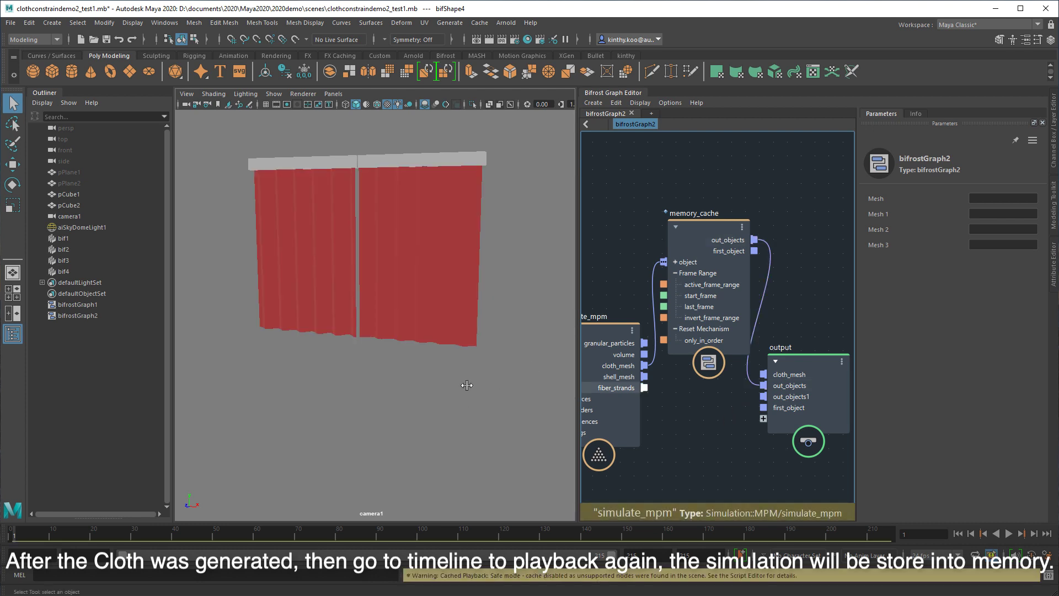
# - Reframe the camera on the curtains and play the simulation to fill the memory cache
pyautogui.moveTo(463, 382)
pyautogui.keyDown('alt'); pyautogui.mouseDown()
pyautogui.moveTo(467, 422)
pyautogui.moveTo(487, 429)
pyautogui.mouseUp(); pyautogui.keyUp('alt')
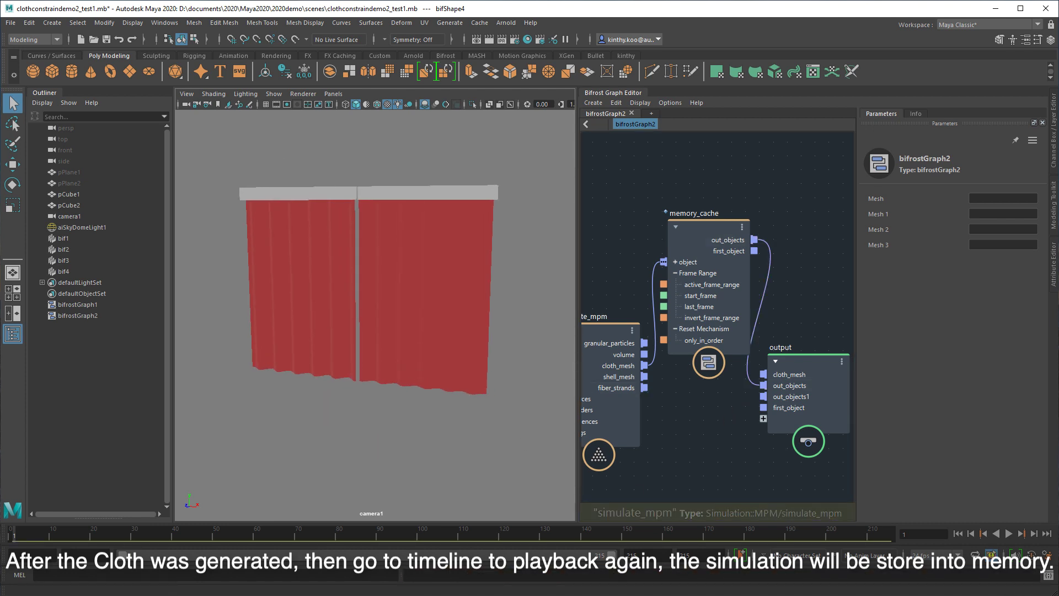
pyautogui.click(1009, 533)
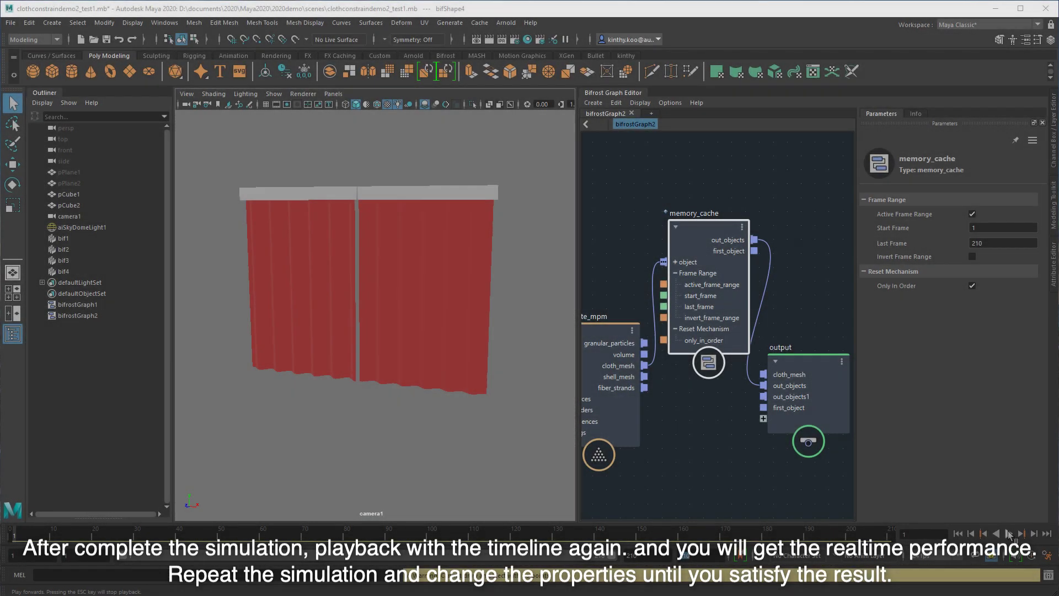
# - Play back the memory-cached curtain simulation (frames 1–210) in realtime
pyautogui.click(1009, 534)
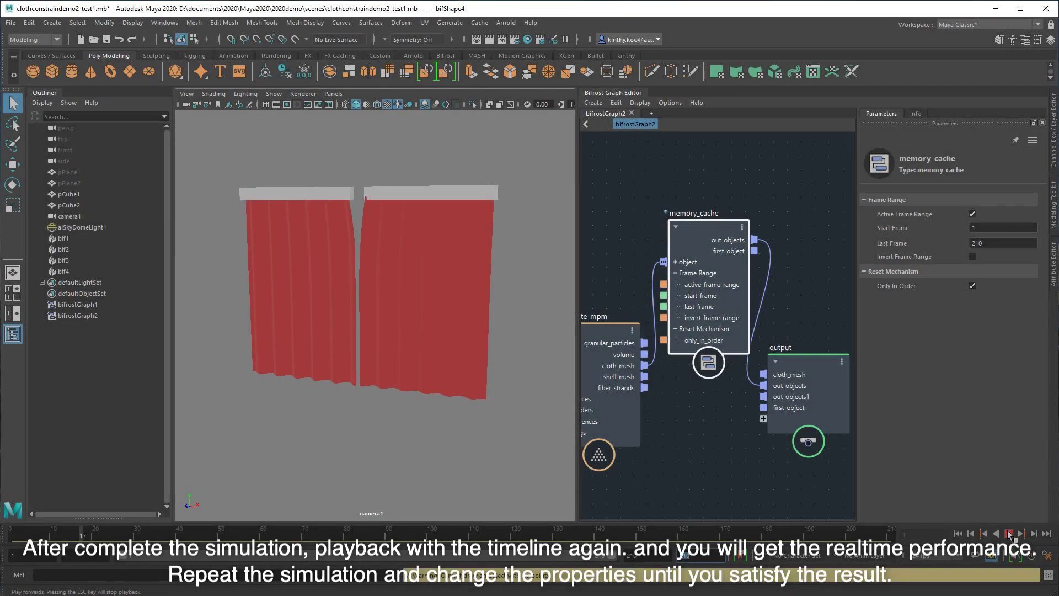